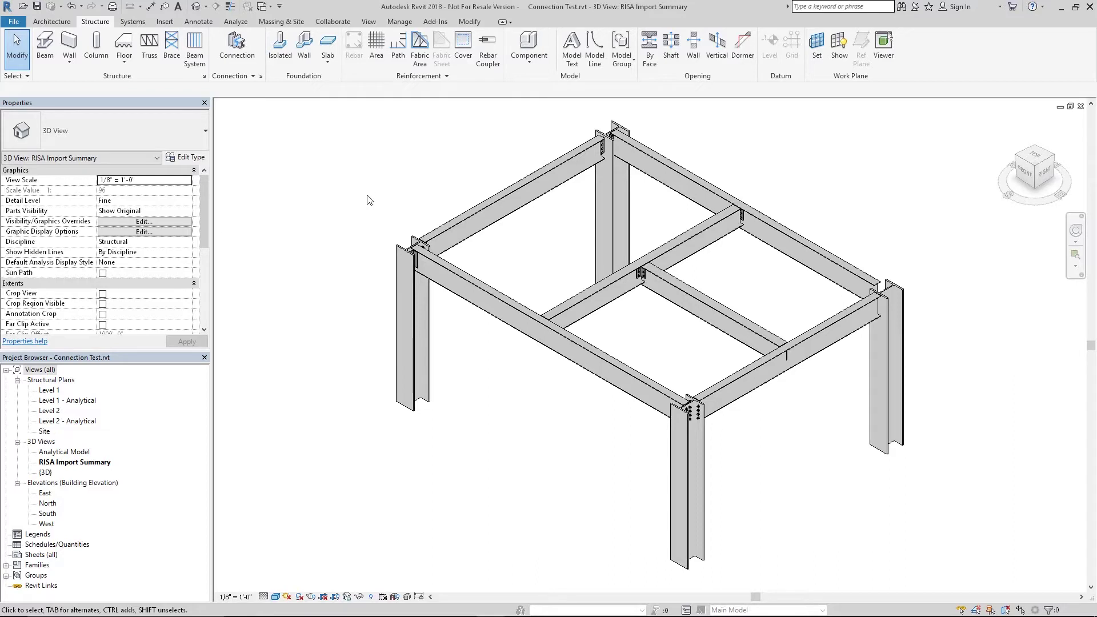
Step: Accept the structural connection settings, then select the W16X26 girder and right-hand W14X145 column
{"action": "left_click", "coordinate": [261, 77]}
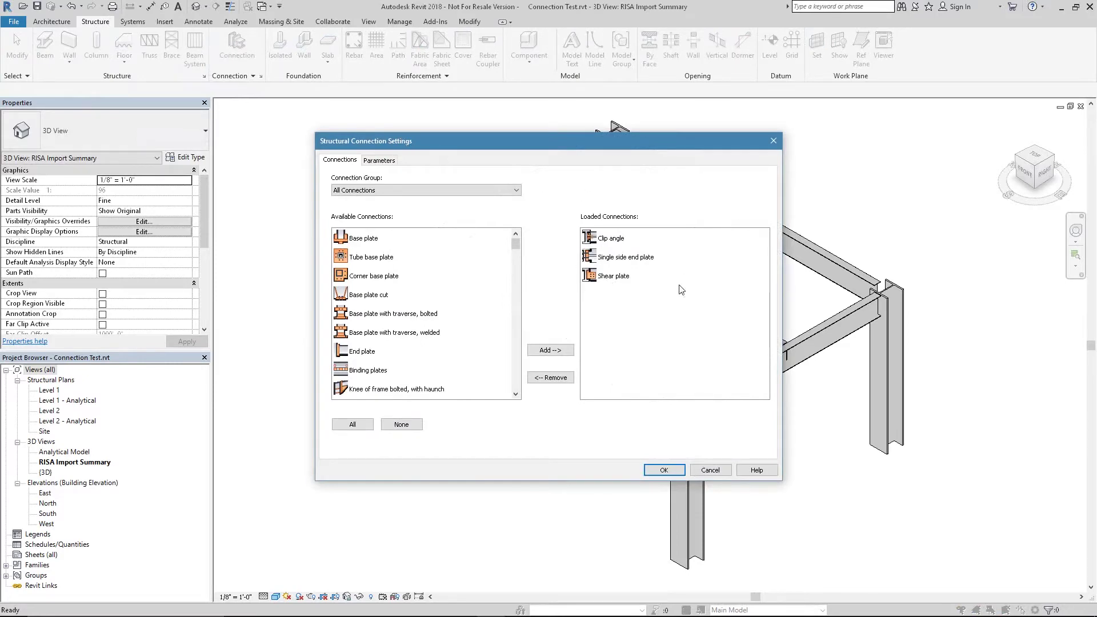
{"action": "left_click", "coordinate": [664, 469]}
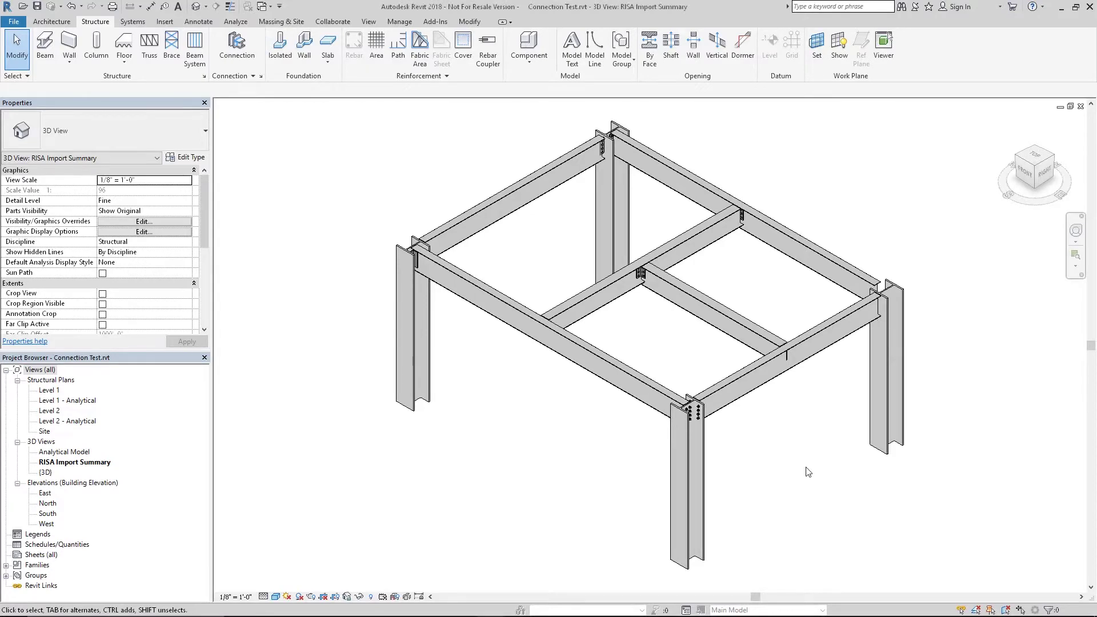
{"action": "left_click", "coordinate": [839, 337]}
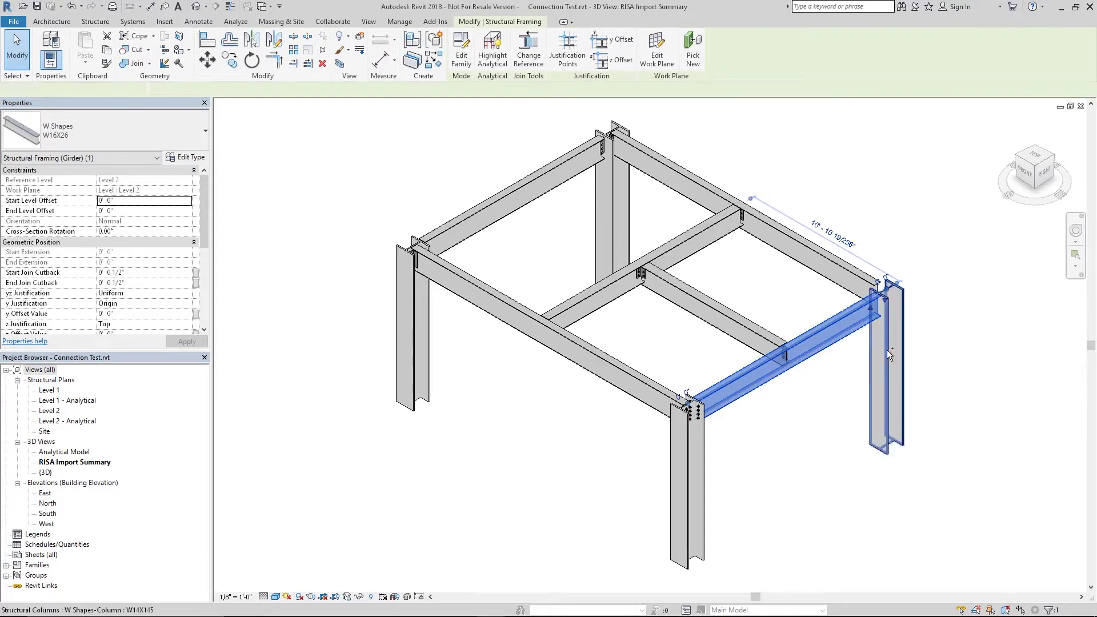
{"action": "left_click", "coordinate": [887, 350], "text": "ctrl"}
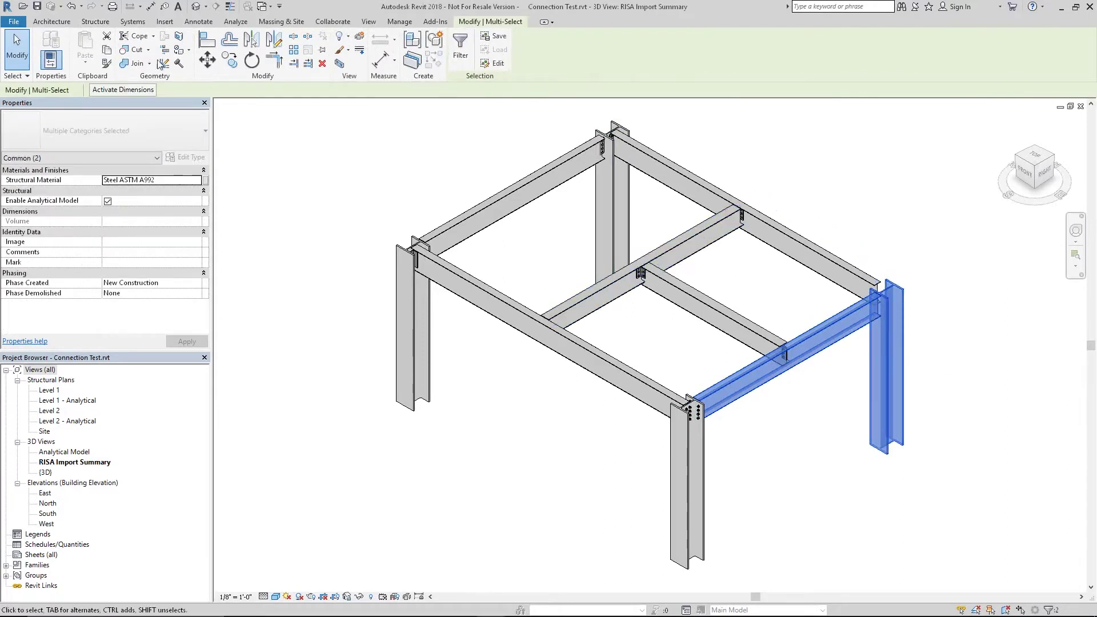
Step: Add a Clip angle connection between the selected girder and column
{"action": "left_click", "coordinate": [89, 22]}
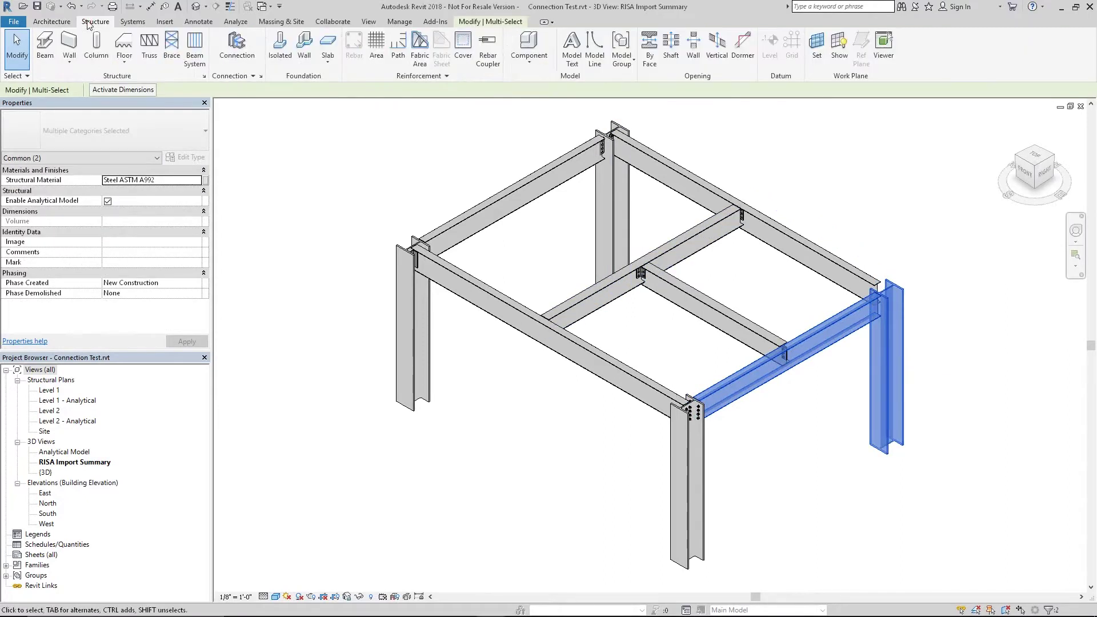
{"action": "left_click", "coordinate": [241, 49]}
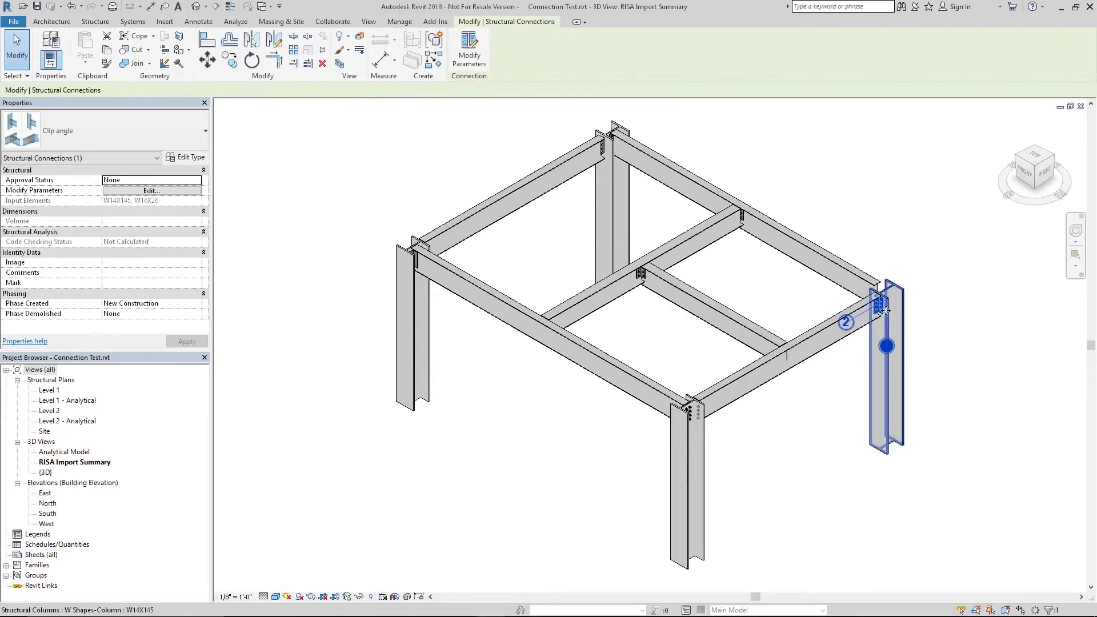
{"action": "scroll", "coordinate": [890, 316], "scroll_direction": "up", "scroll_amount": 3}
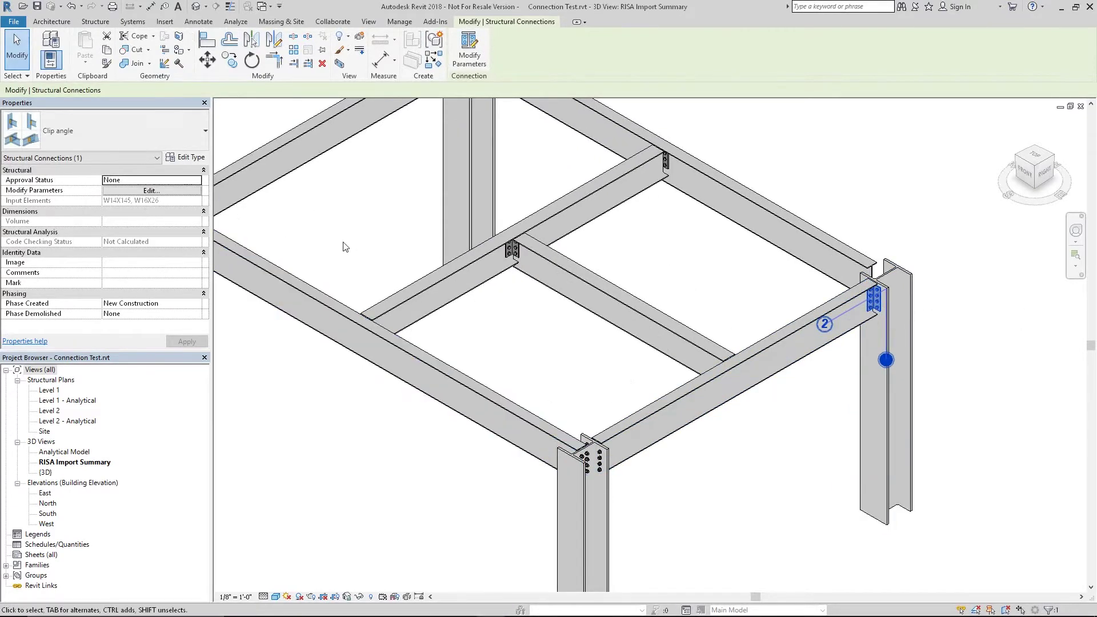
{"action": "left_click", "coordinate": [184, 132]}
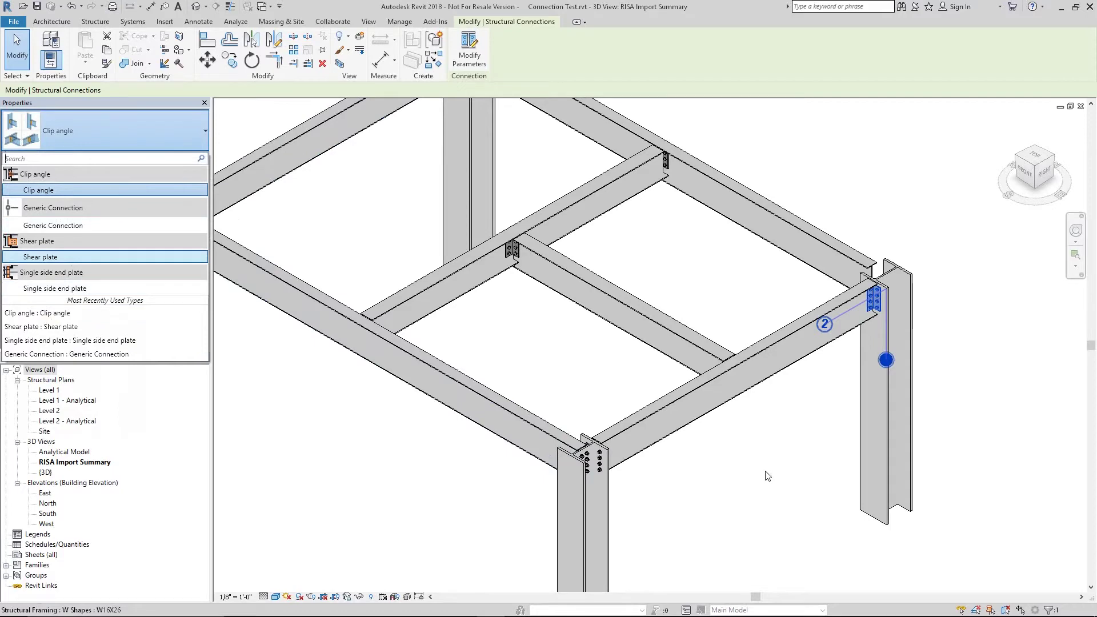
{"action": "middle_click_drag", "start_coordinate": [765, 473], "coordinate": [720, 477]}
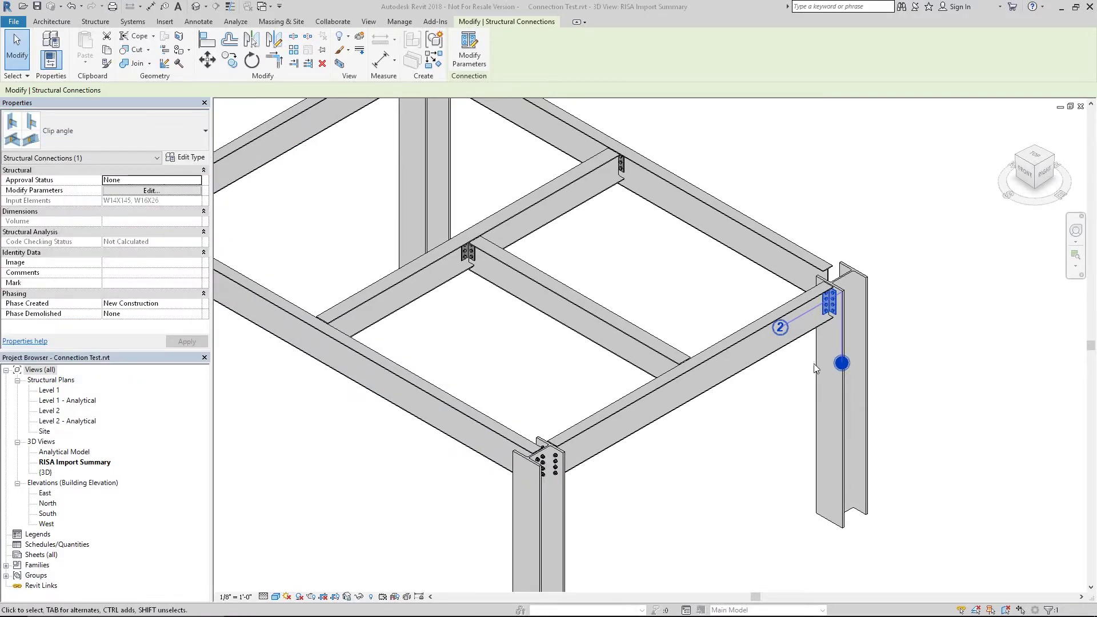
Step: Set the clip angle connection's clip welds to be welded at both members
{"action": "double_click", "coordinate": [831, 301]}
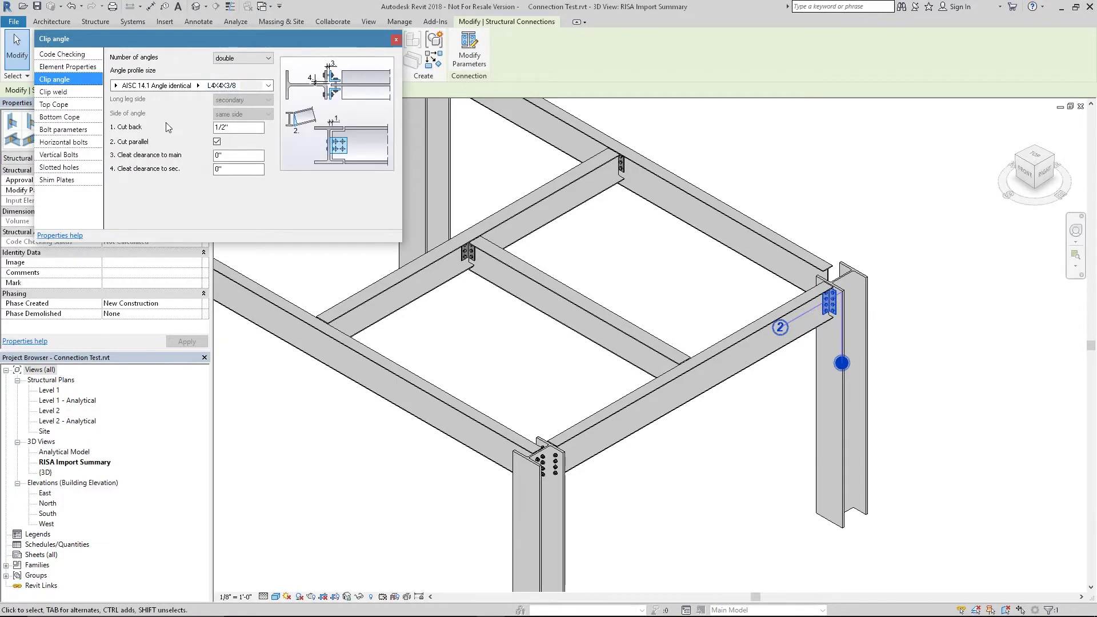
{"action": "left_click", "coordinate": [65, 96]}
{"action": "left_click", "coordinate": [235, 57]}
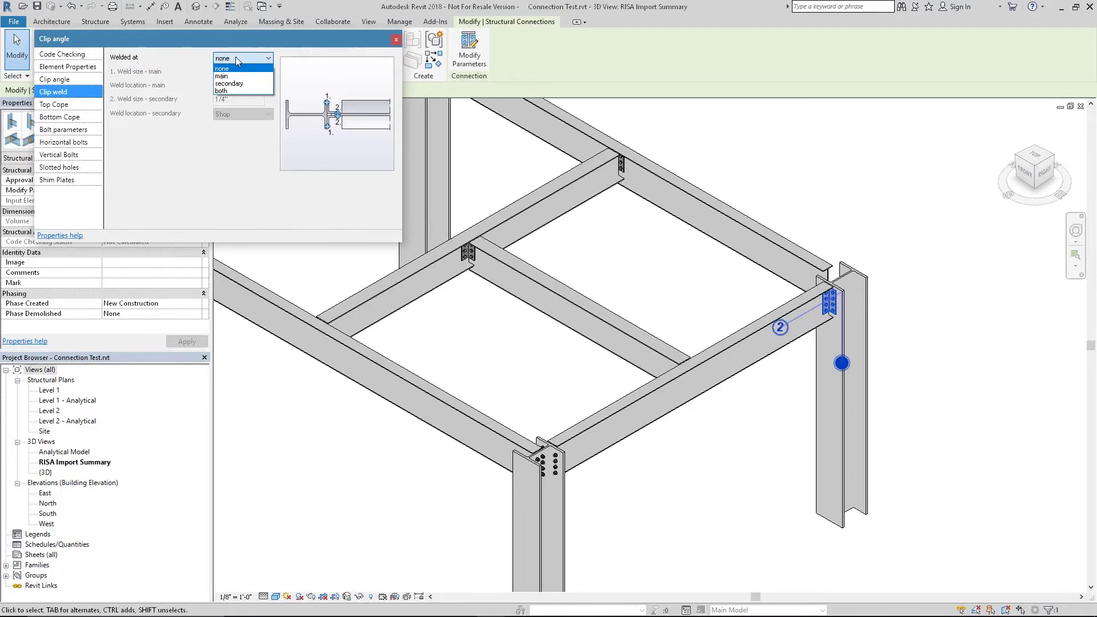
{"action": "left_click", "coordinate": [228, 90]}
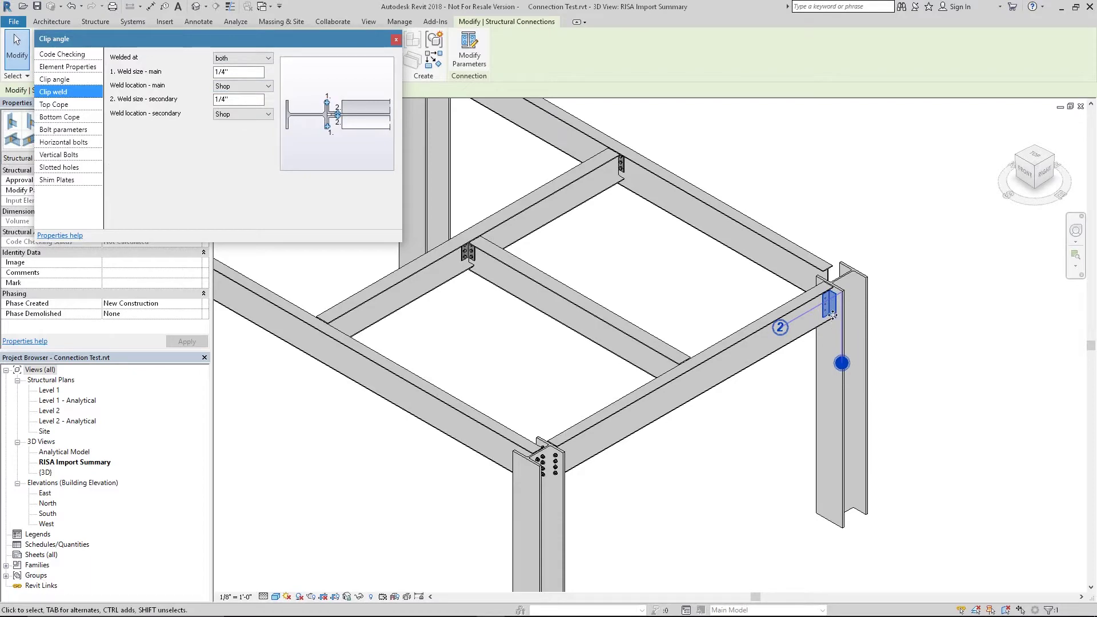
Step: Clear the selection and reselect the clip angle connection
{"action": "left_click", "coordinate": [924, 304]}
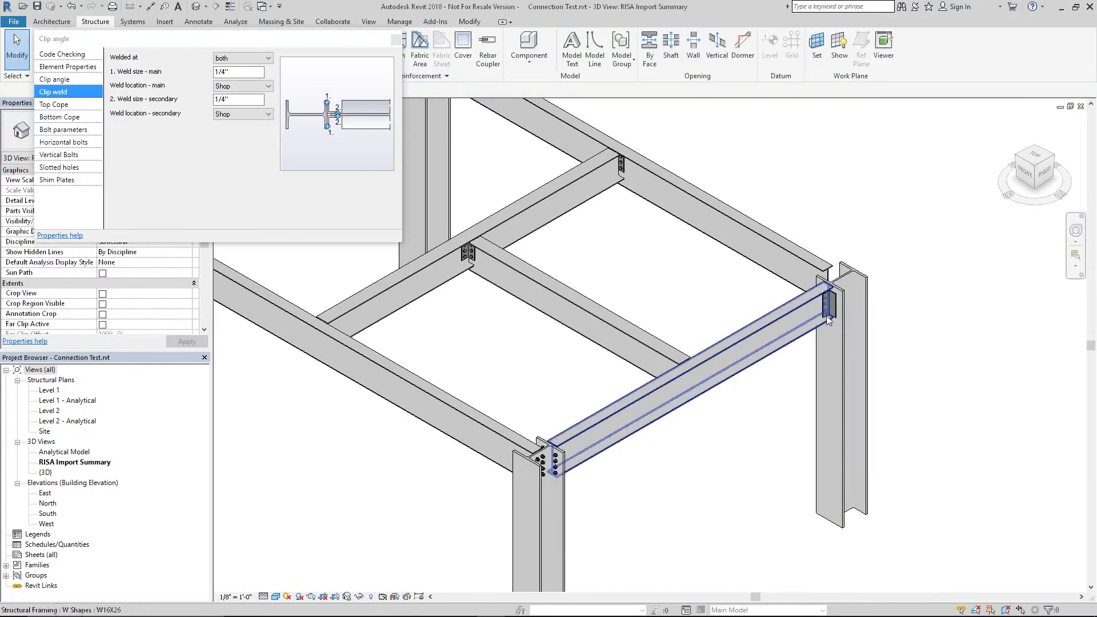
{"action": "scroll", "coordinate": [832, 313], "scroll_direction": "up", "scroll_amount": 2}
{"action": "scroll", "coordinate": [835, 311], "scroll_direction": "up", "scroll_amount": 1}
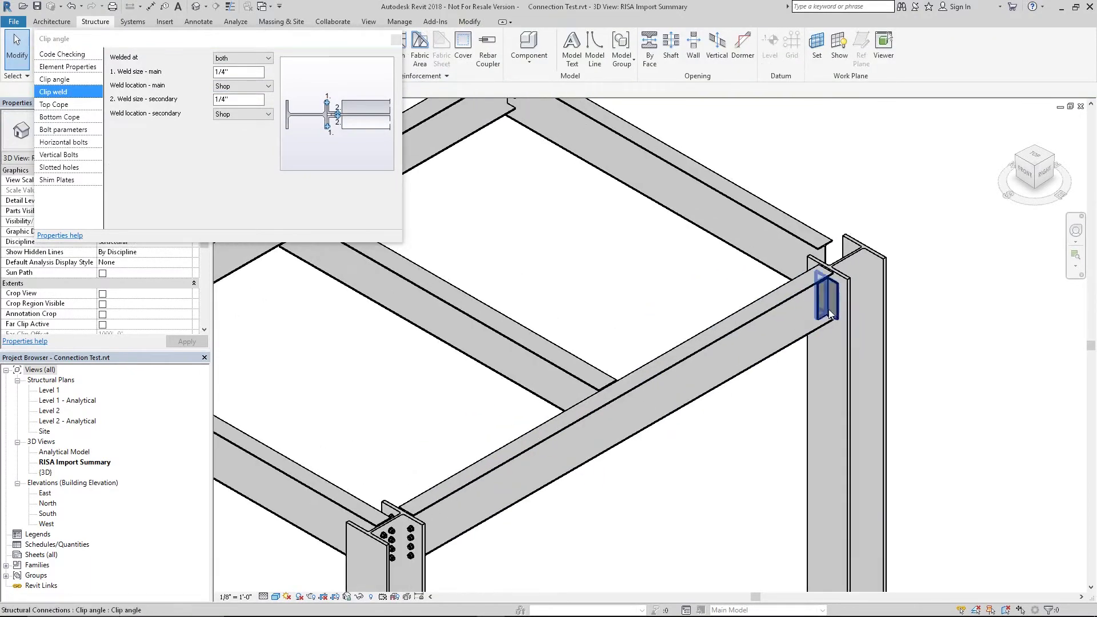
{"action": "left_click", "coordinate": [822, 294]}
{"action": "scroll", "coordinate": [794, 288], "scroll_direction": "down", "scroll_amount": 1}
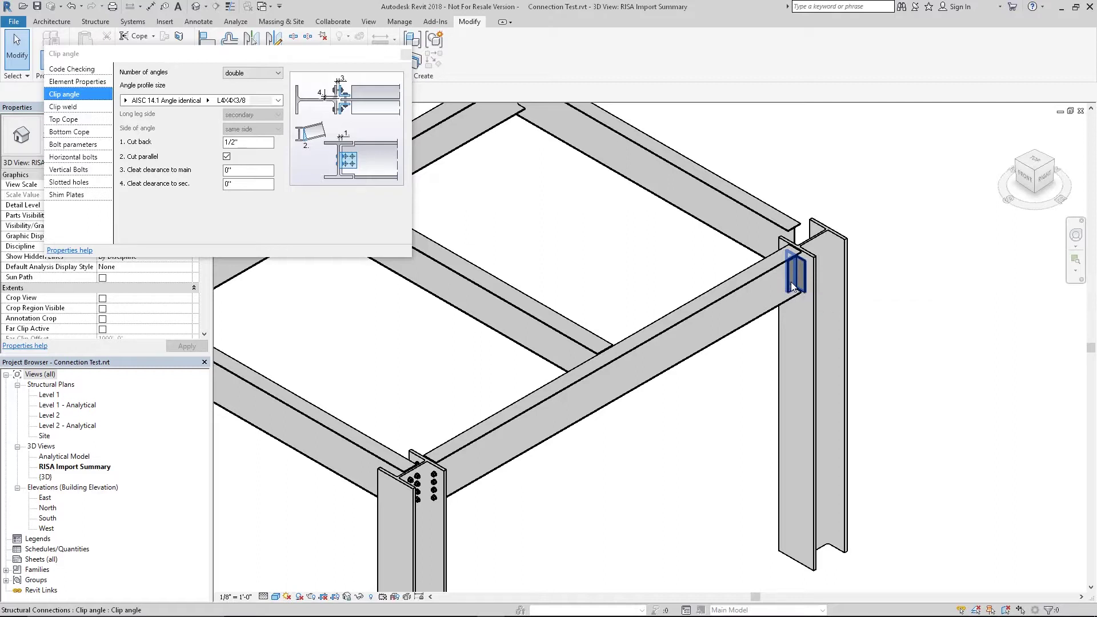
{"action": "left_click", "coordinate": [399, 52]}
{"action": "left_click", "coordinate": [404, 54]}
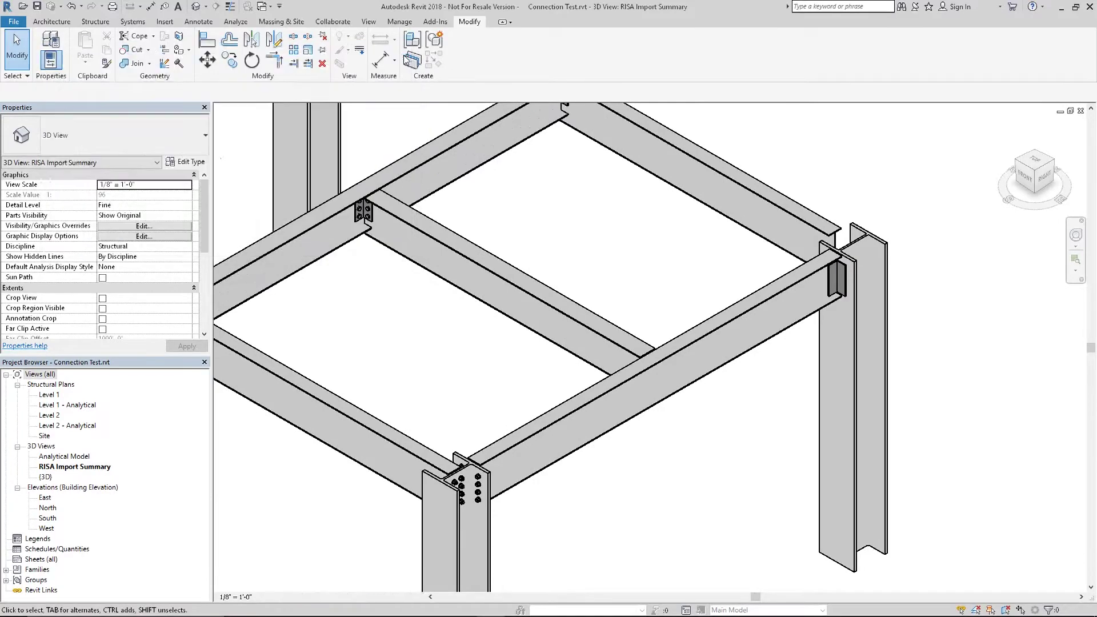
{"action": "left_click", "coordinate": [695, 338]}
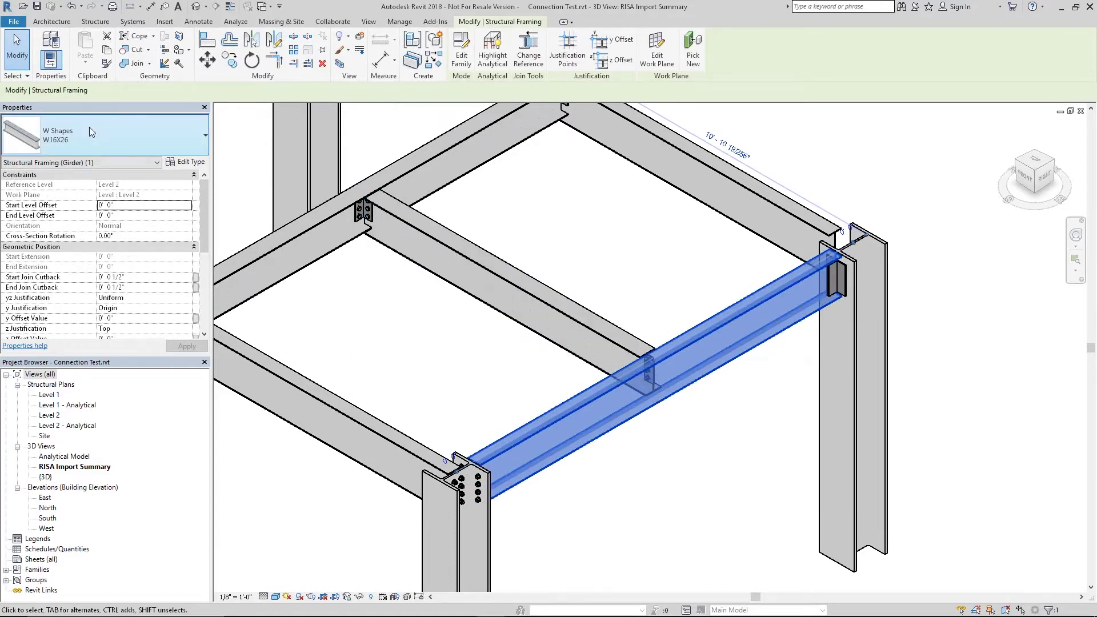
{"action": "left_click", "coordinate": [87, 163]}
{"action": "left_click", "coordinate": [86, 175]}
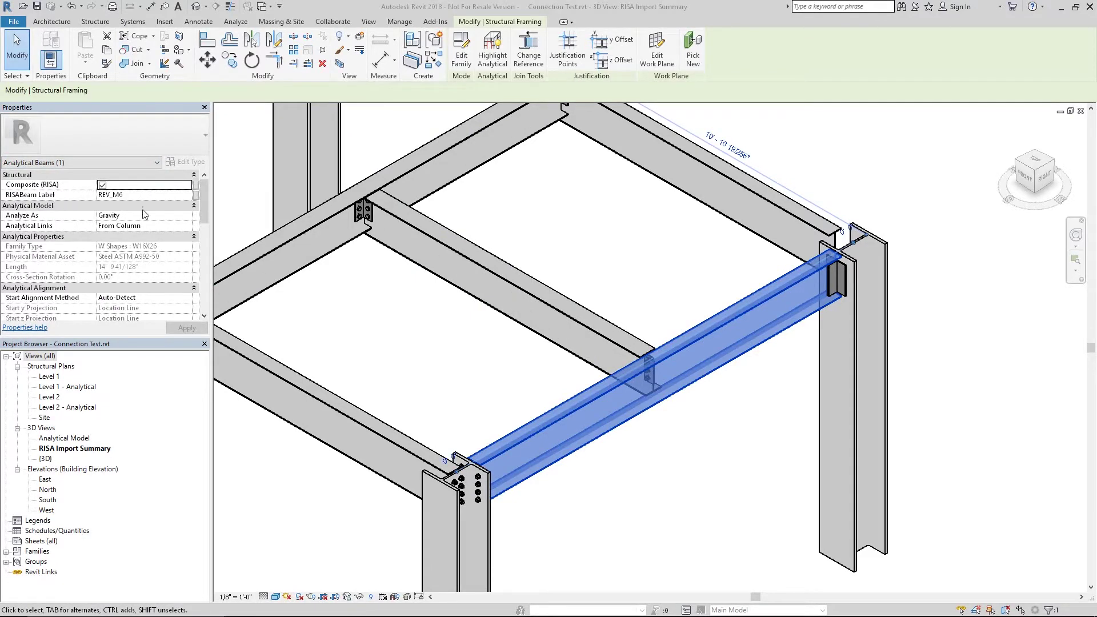
{"action": "left_click_drag", "start_coordinate": [204, 207], "coordinate": [201, 265]}
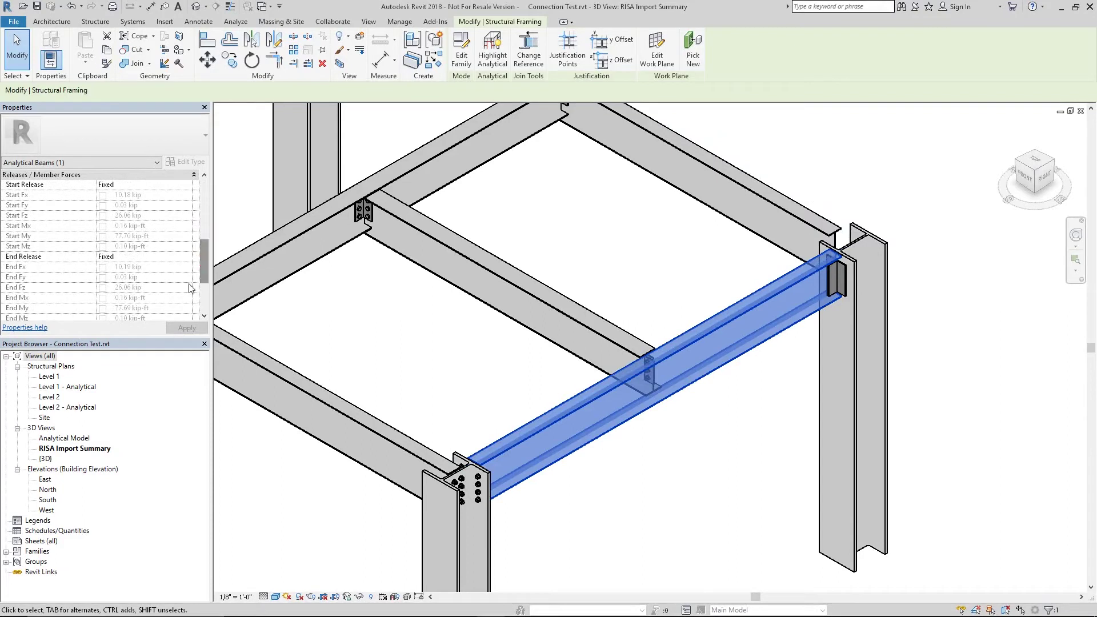
{"action": "left_click_drag", "start_coordinate": [132, 340], "coordinate": [131, 388]}
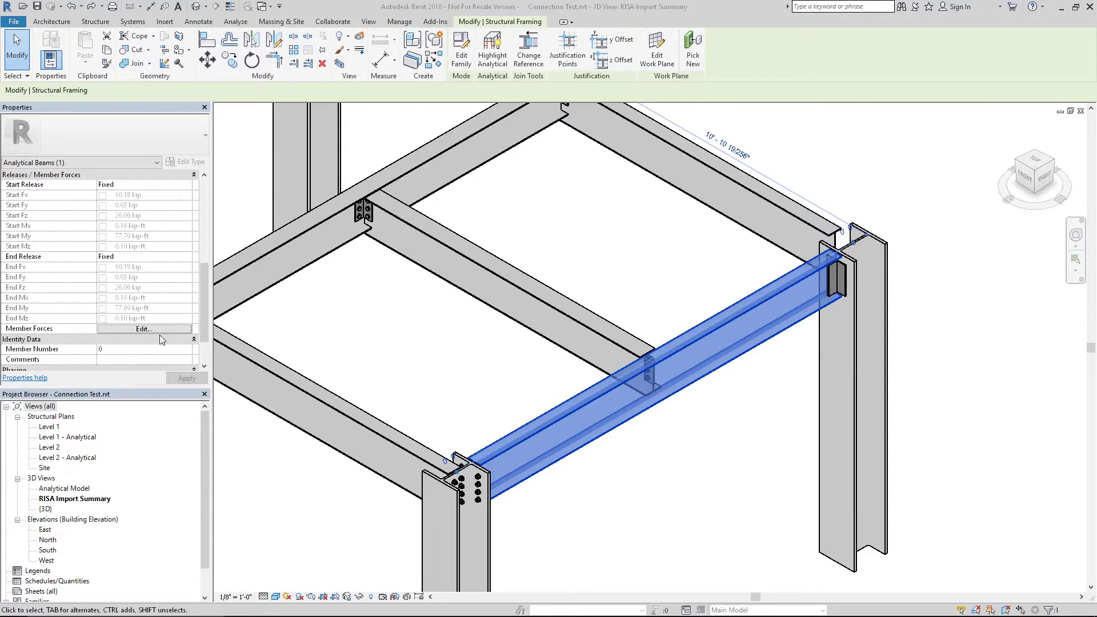
{"action": "left_click", "coordinate": [152, 330]}
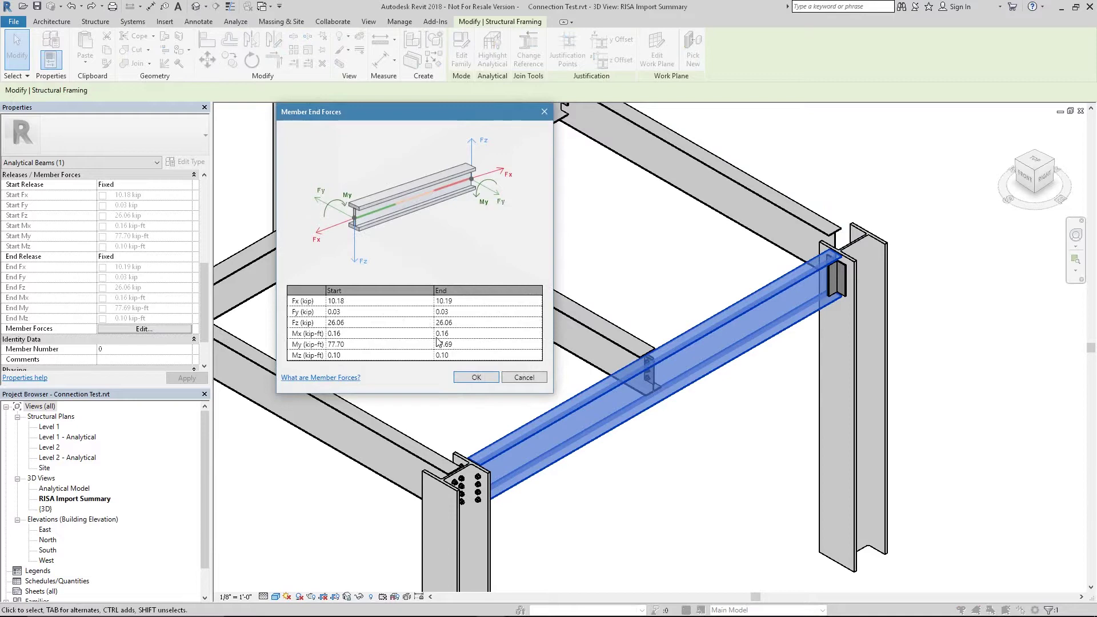
{"action": "left_click", "coordinate": [474, 378]}
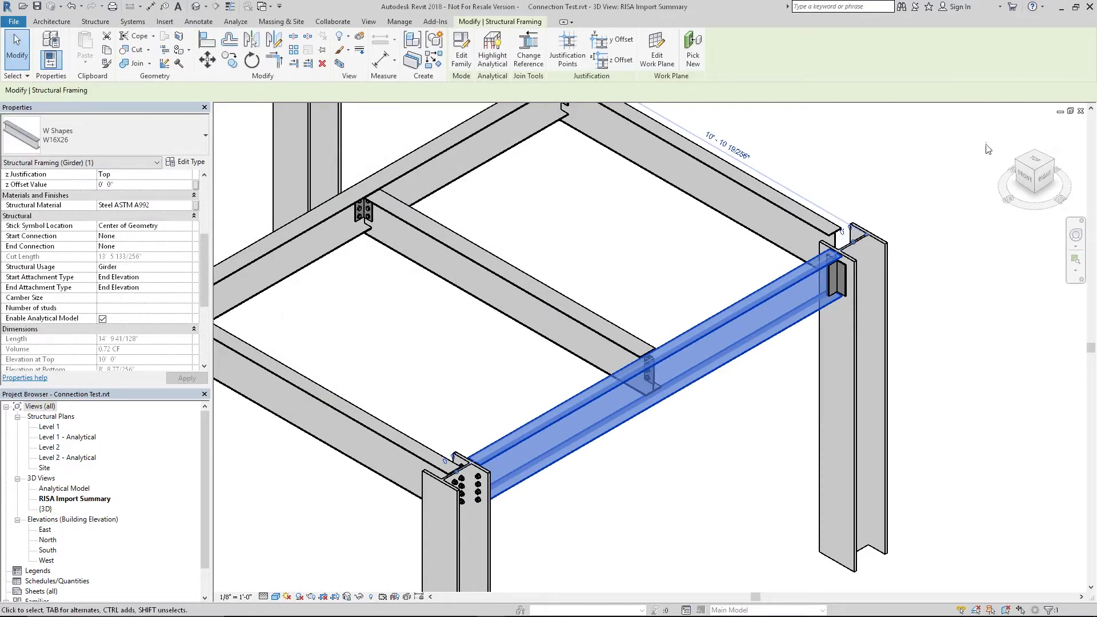
Step: Deselect the beam and centre the whole frame in the view
{"action": "left_click", "coordinate": [1000, 135]}
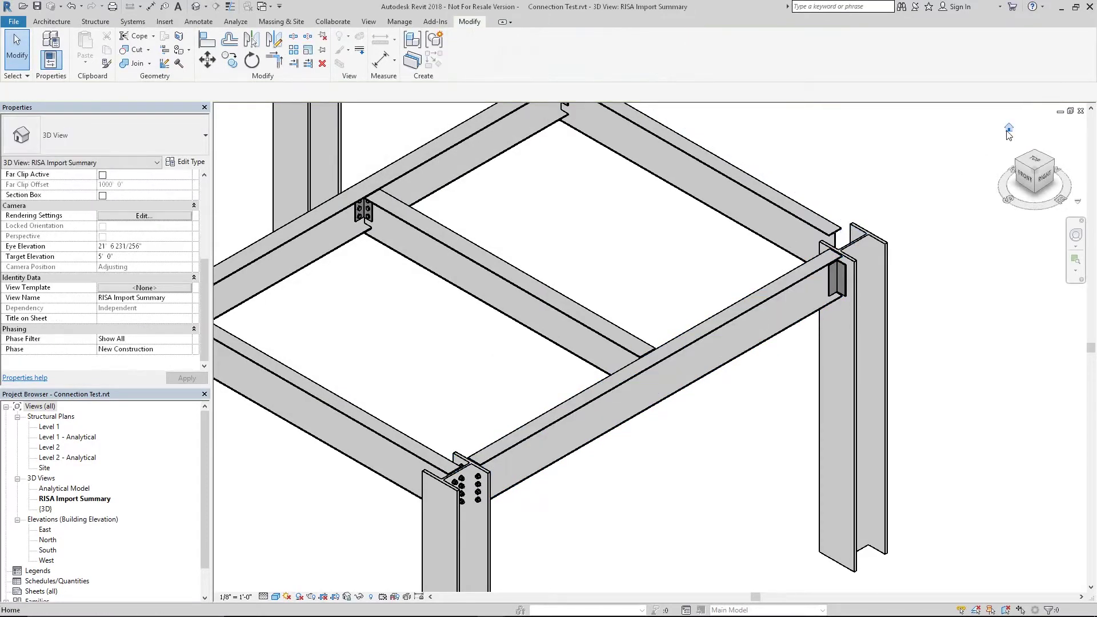
{"action": "scroll", "coordinate": [780, 314], "scroll_direction": "down", "scroll_amount": 3}
{"action": "middle_click_drag", "start_coordinate": [683, 279], "coordinate": [713, 305]}
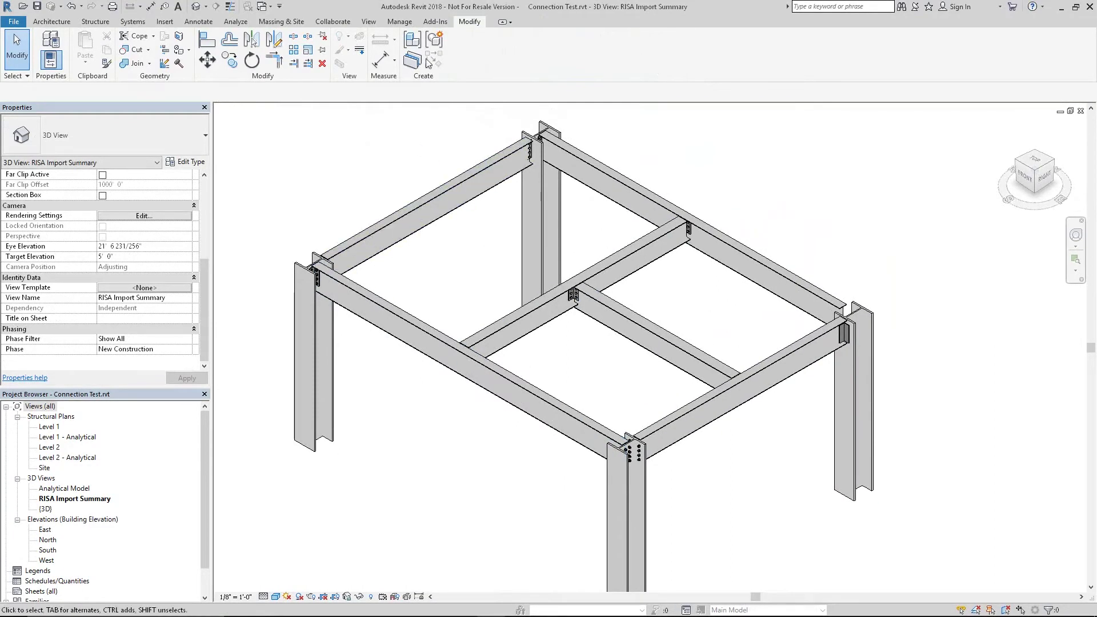
Step: Export connections to RISAConnection under AISC 14th (360-10) ASD, launching RISA after export
{"action": "left_click", "coordinate": [435, 21]}
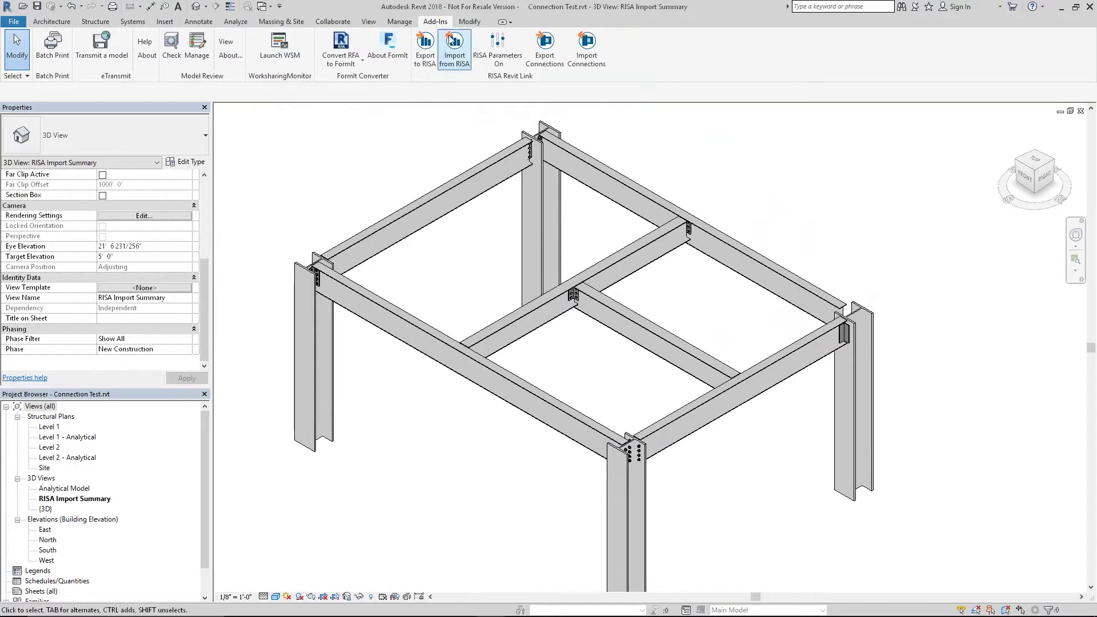
{"action": "left_click", "coordinate": [551, 63]}
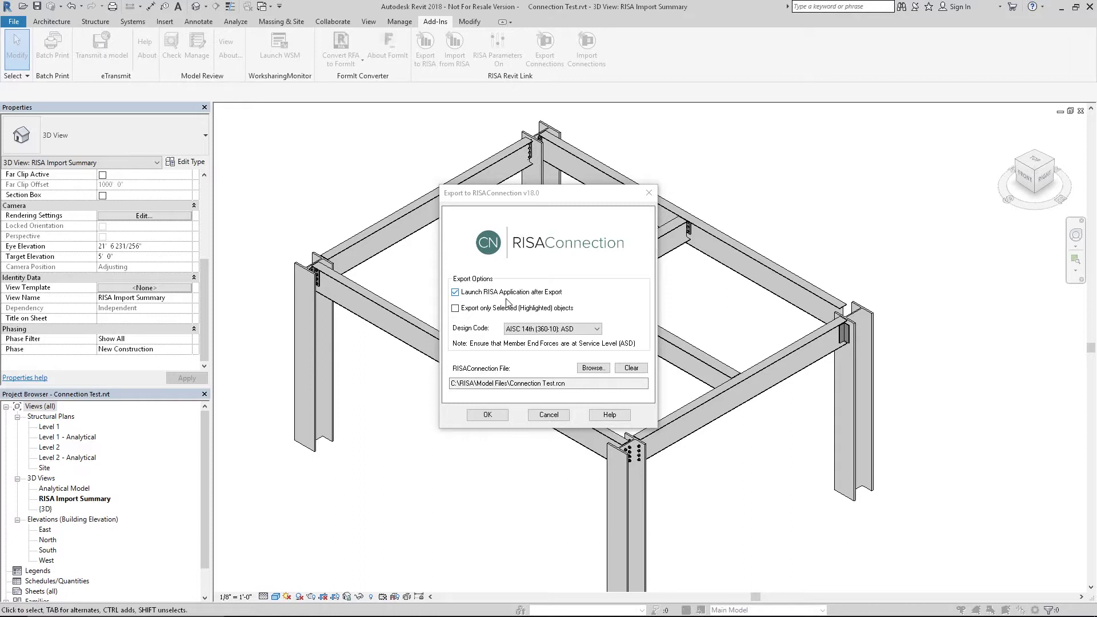
{"action": "left_click", "coordinate": [507, 293]}
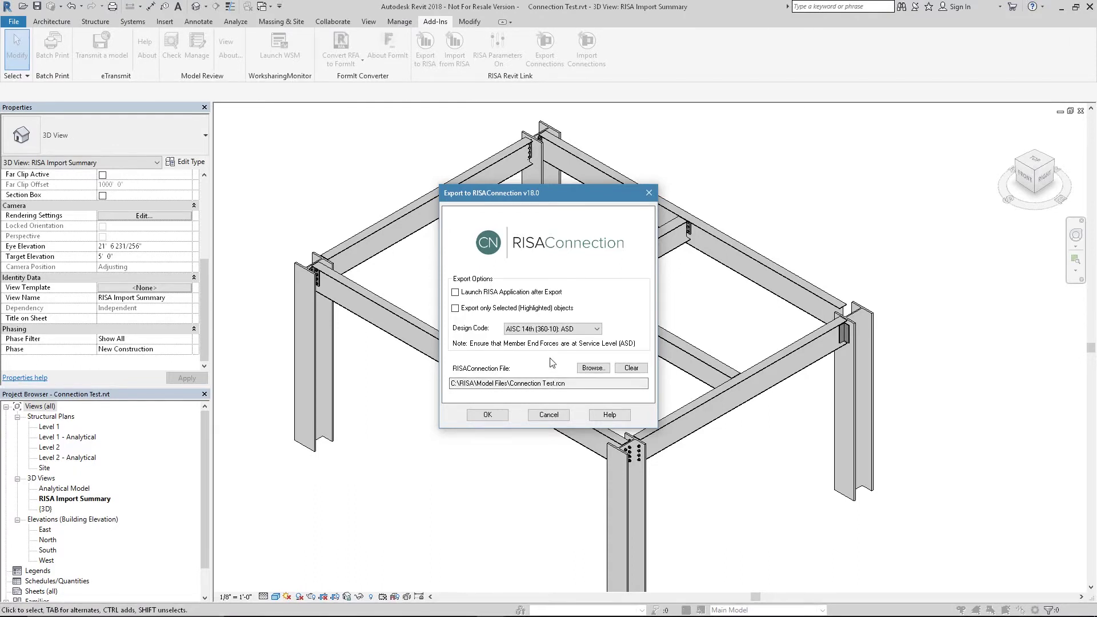
{"action": "key", "text": "space"}
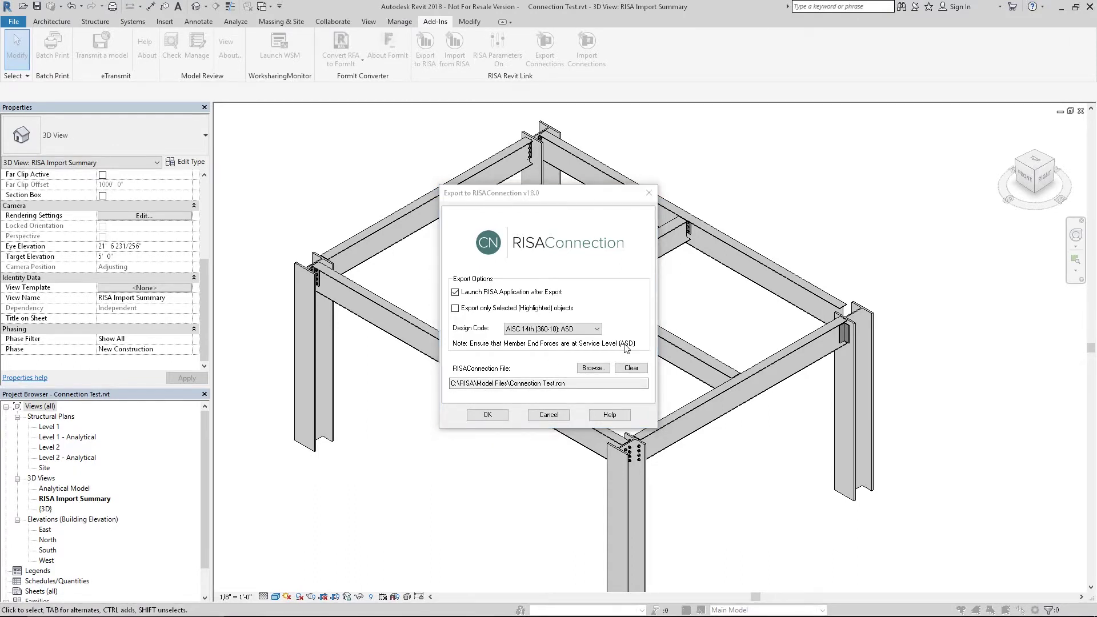
{"action": "left_click", "coordinate": [595, 329]}
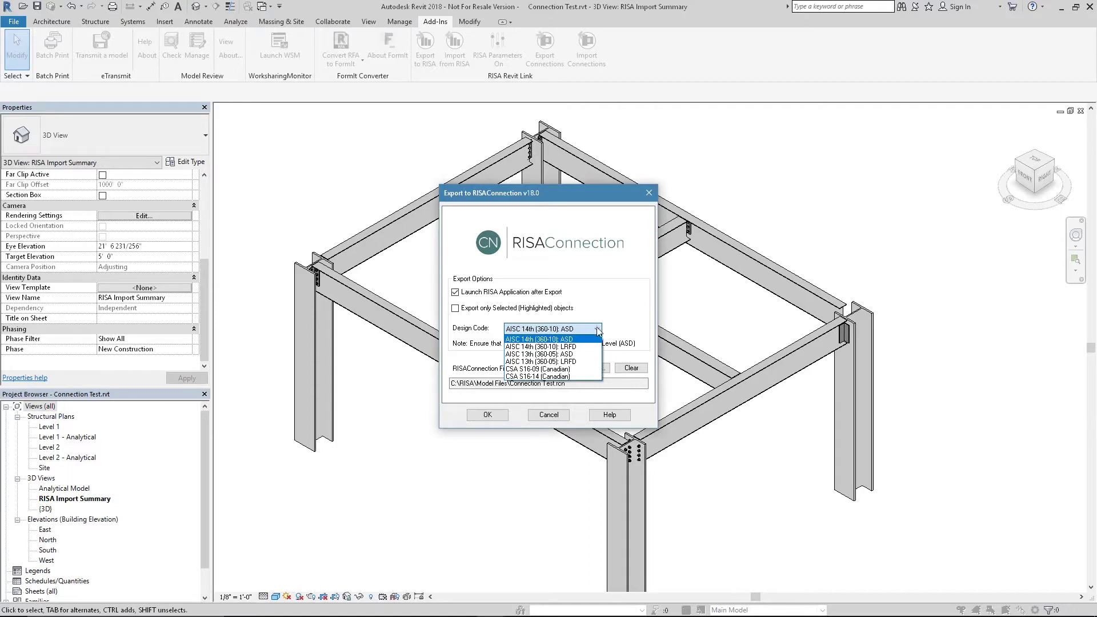
{"action": "left_click", "coordinate": [618, 333]}
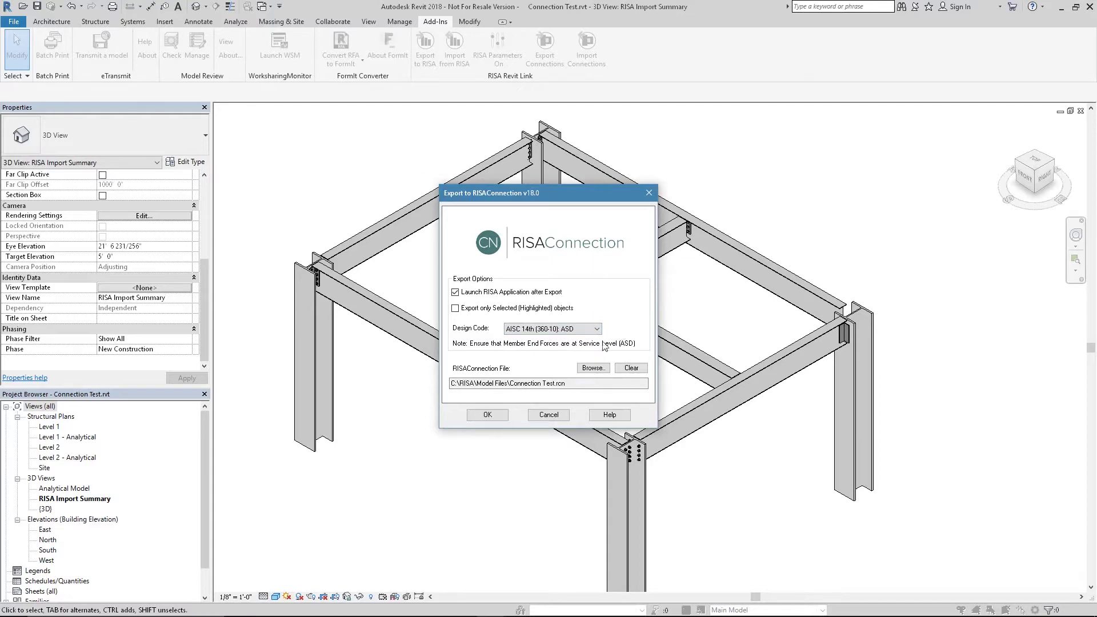
{"action": "left_click", "coordinate": [492, 416]}
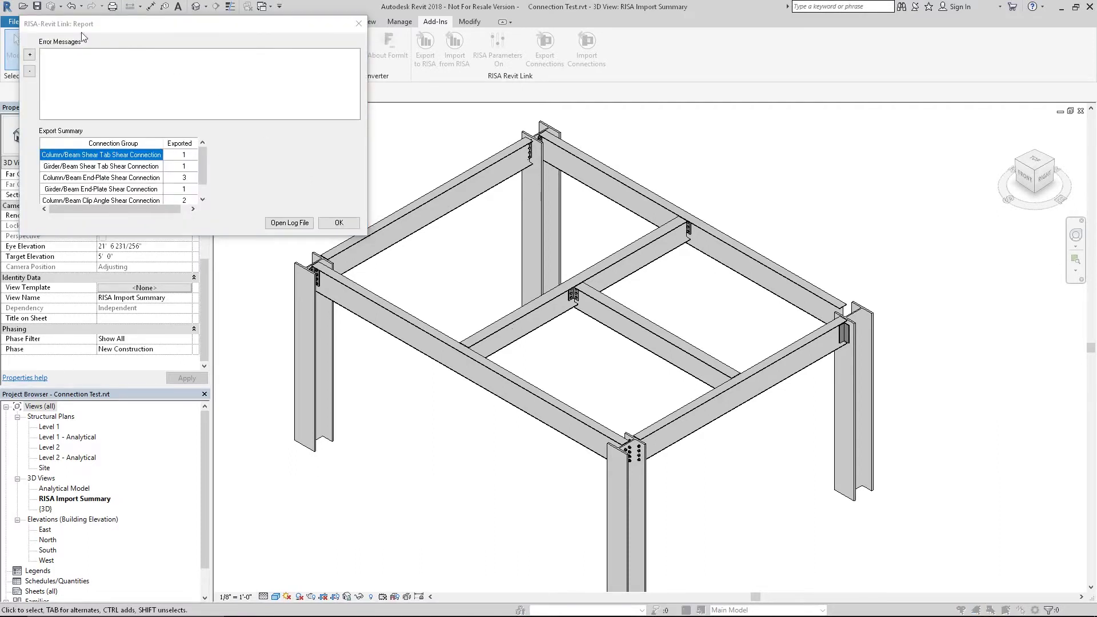
{"action": "left_click", "coordinate": [204, 184]}
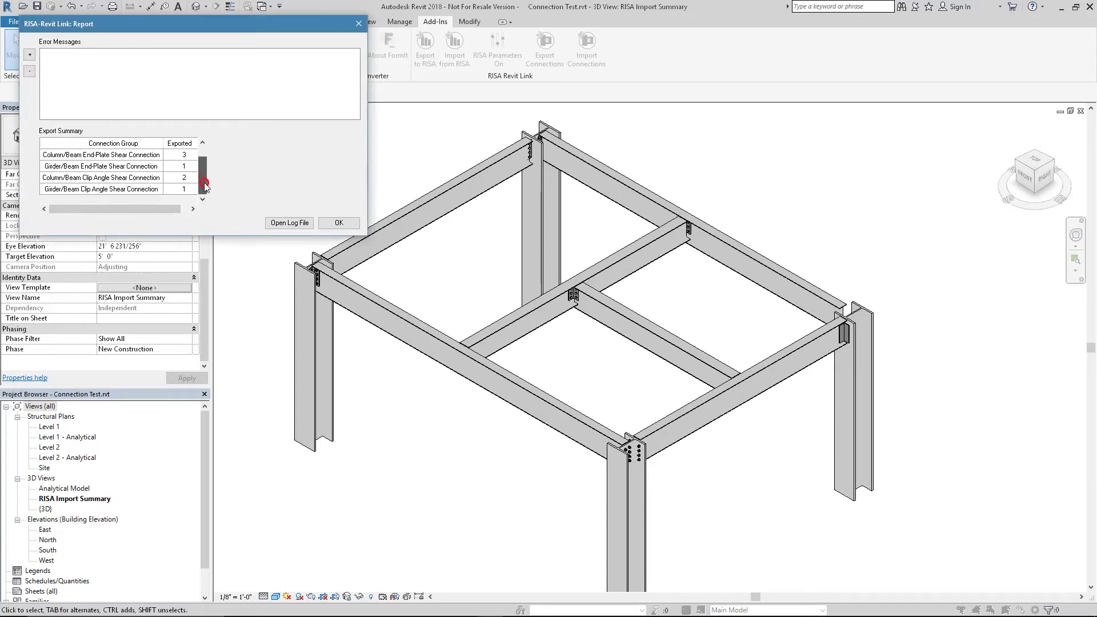
{"action": "left_click_drag", "start_coordinate": [204, 185], "coordinate": [205, 171]}
Step: Dismiss the export report and solve the whole project in RISAConnection
{"action": "left_click", "coordinate": [351, 222]}
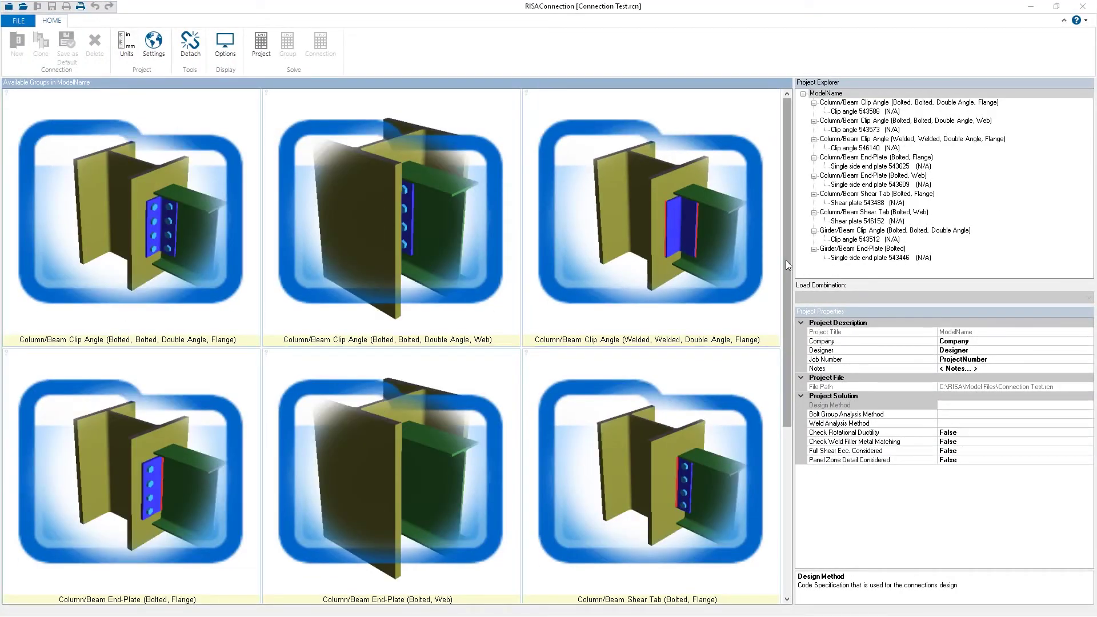
{"action": "left_click_drag", "start_coordinate": [787, 264], "coordinate": [843, 160]}
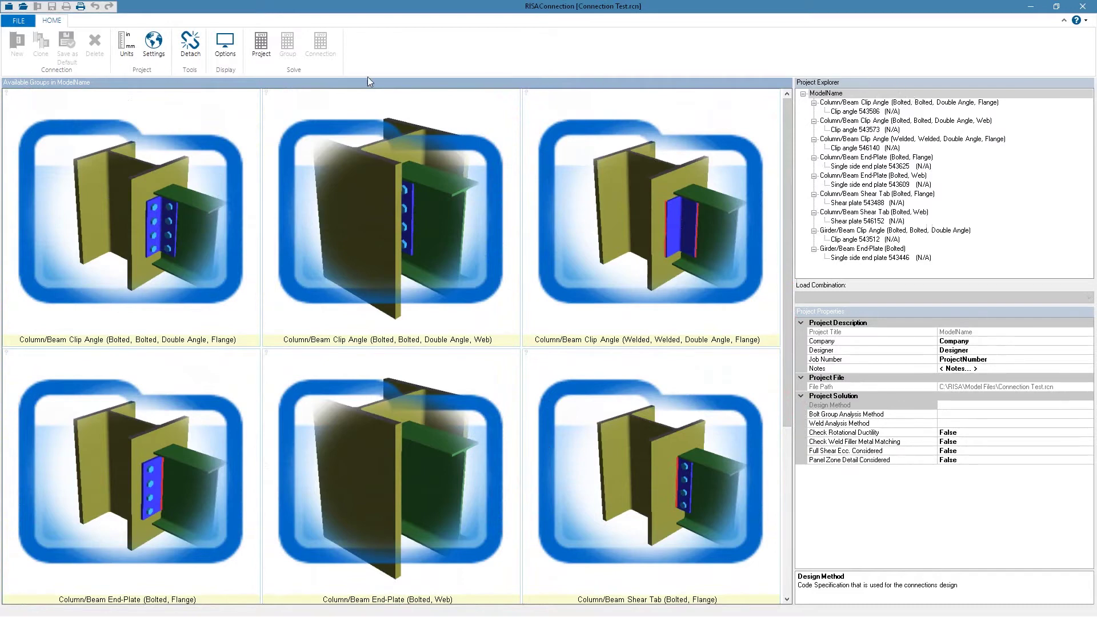
{"action": "left_click", "coordinate": [258, 52]}
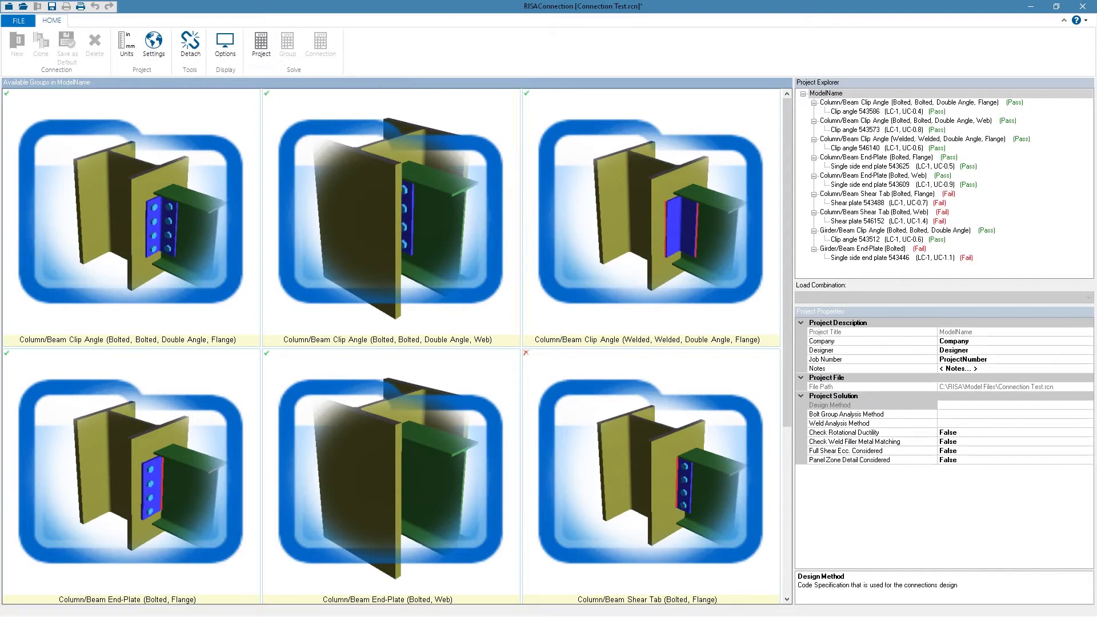
Step: Open Single side end plate 543446, expand Plate Section and Beam Weld, and view its report
{"action": "left_click", "coordinate": [879, 258]}
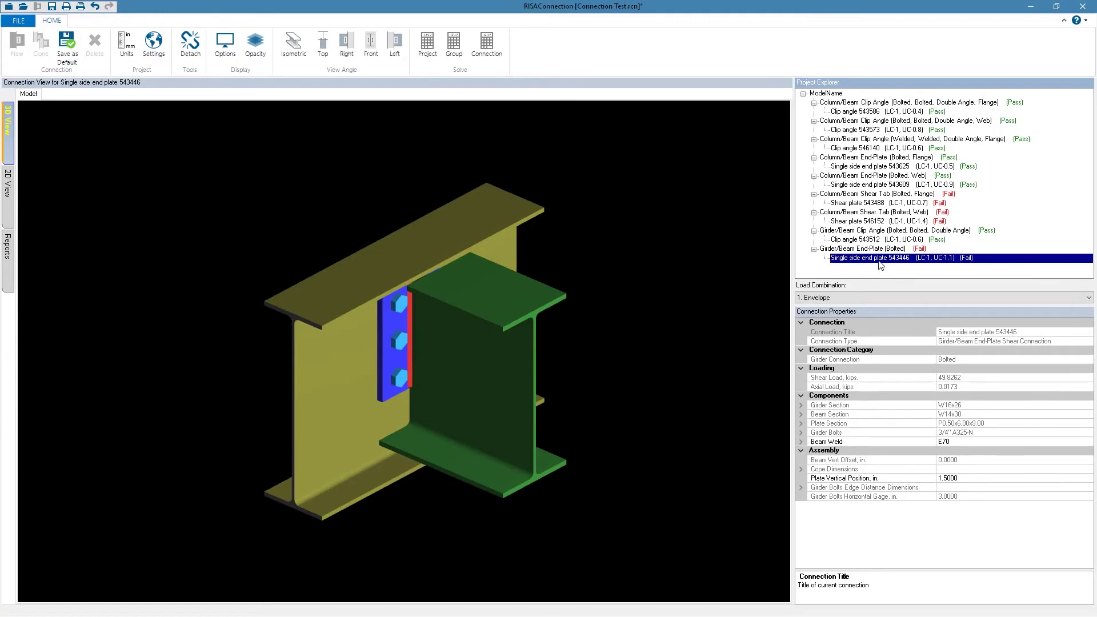
{"action": "left_click", "coordinate": [571, 334]}
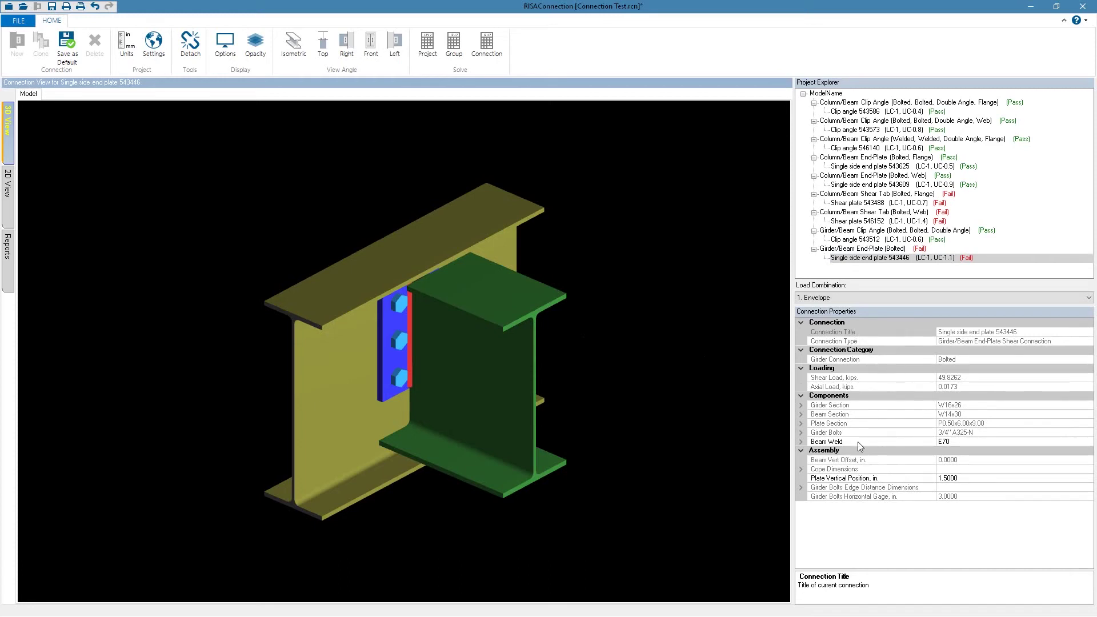
{"action": "left_click", "coordinate": [801, 425]}
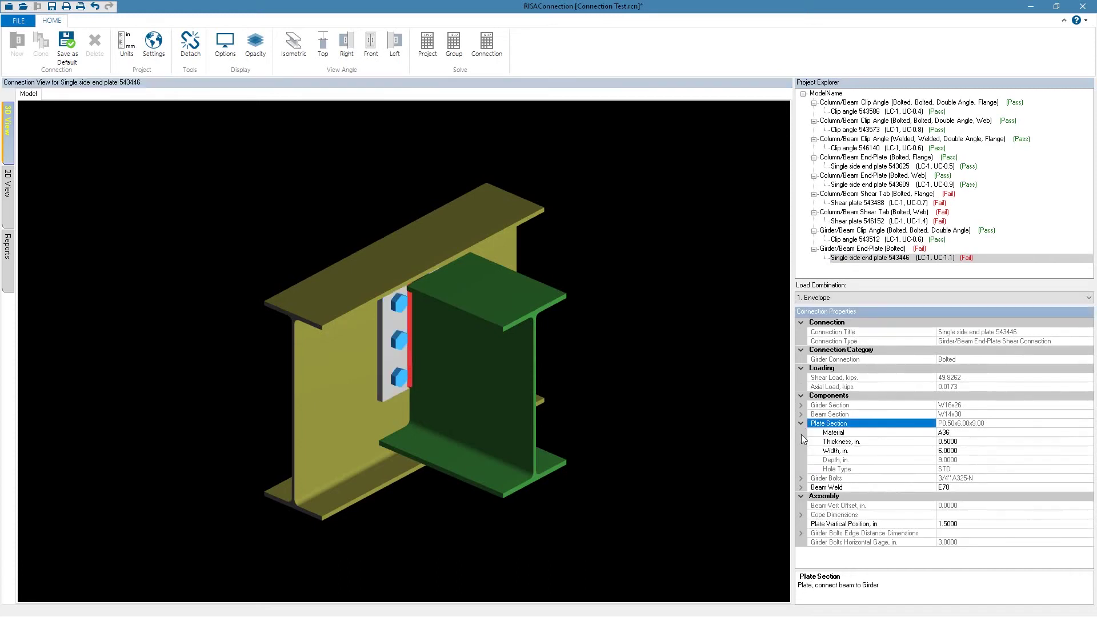
{"action": "left_click", "coordinate": [802, 487]}
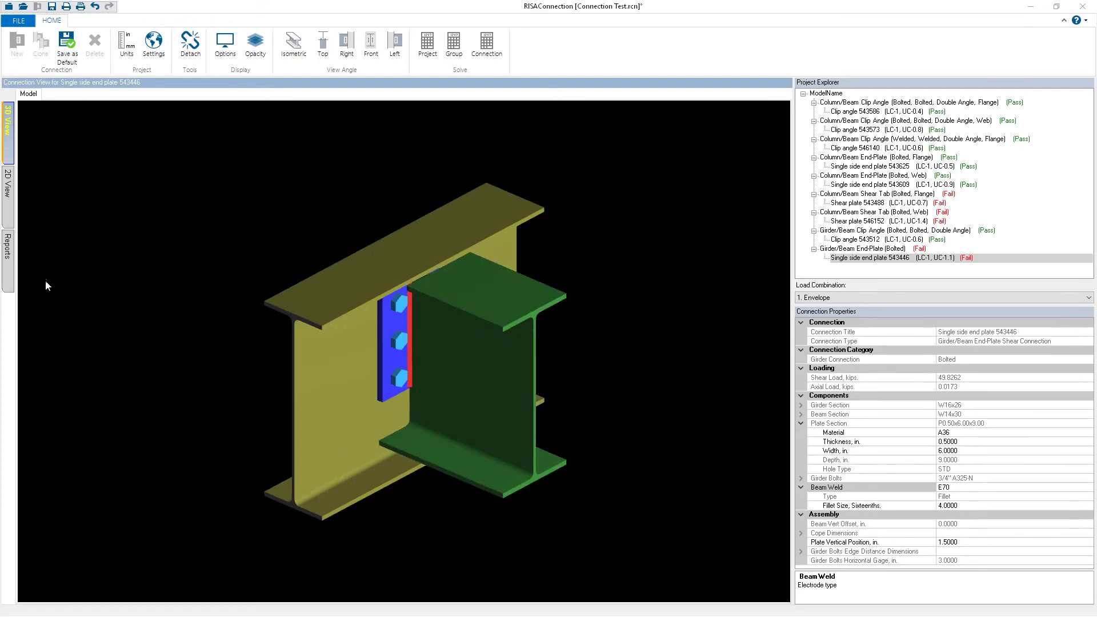
{"action": "left_click", "coordinate": [12, 260]}
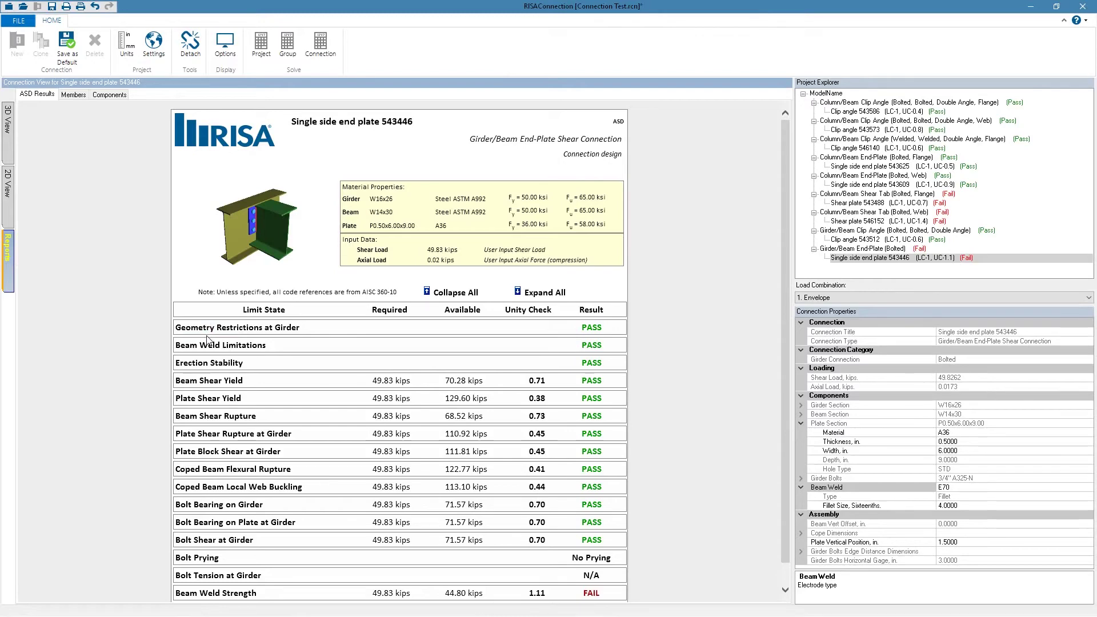
Step: Expand Girder Bolts and the Beam Weld Strength calculation (17.00 in weld, 44.80 kips)
{"action": "scroll", "coordinate": [240, 354], "scroll_direction": "down", "scroll_amount": 1}
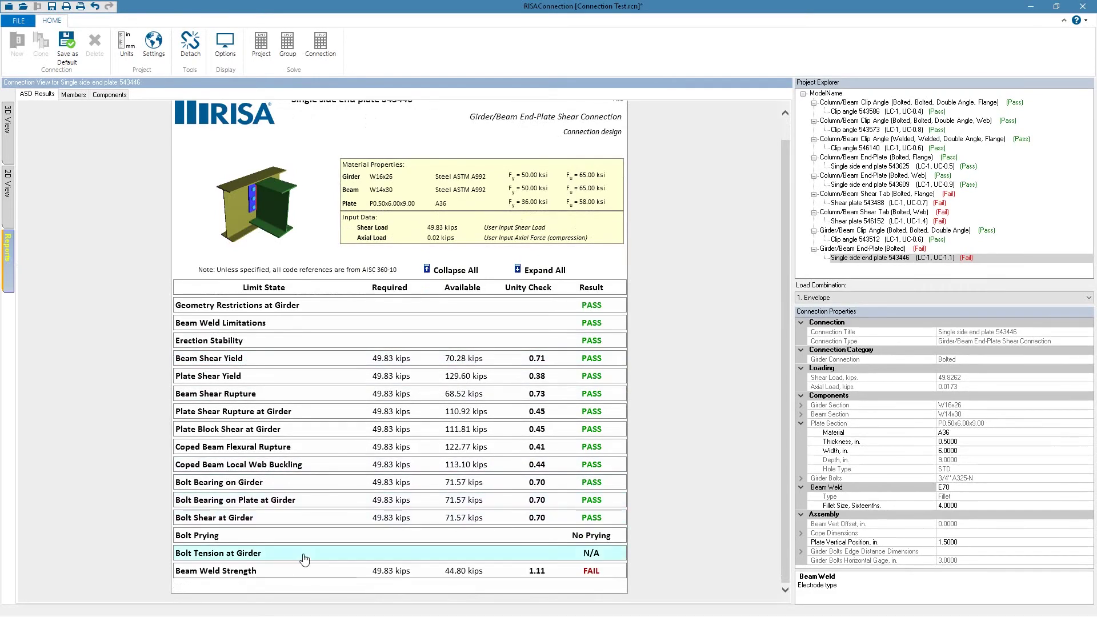
{"action": "left_click", "coordinate": [521, 560]}
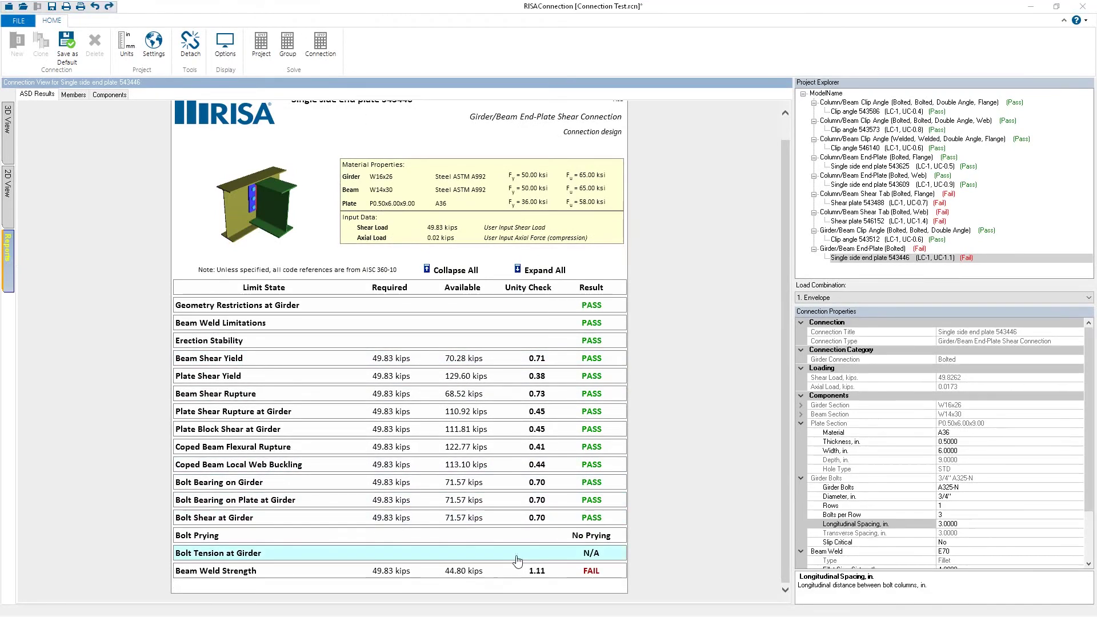
{"action": "left_click", "coordinate": [275, 571]}
{"action": "scroll", "coordinate": [277, 561], "scroll_direction": "down", "scroll_amount": 2}
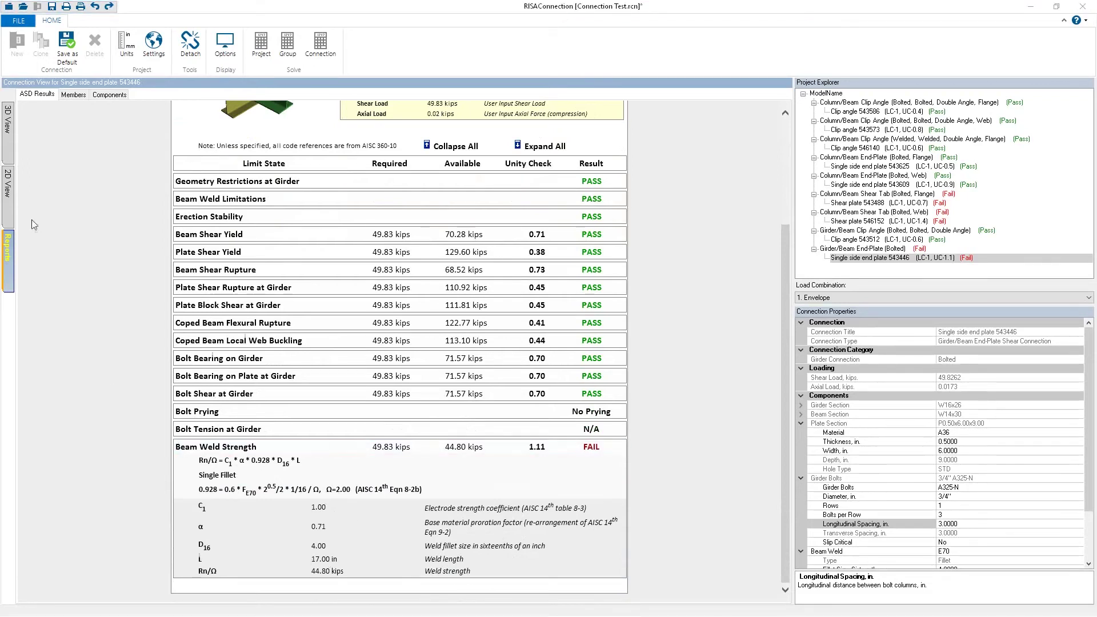
Step: Set the end plate's longitudinal bolt spacing to 4.00 in the 2D view
{"action": "left_click", "coordinate": [8, 197]}
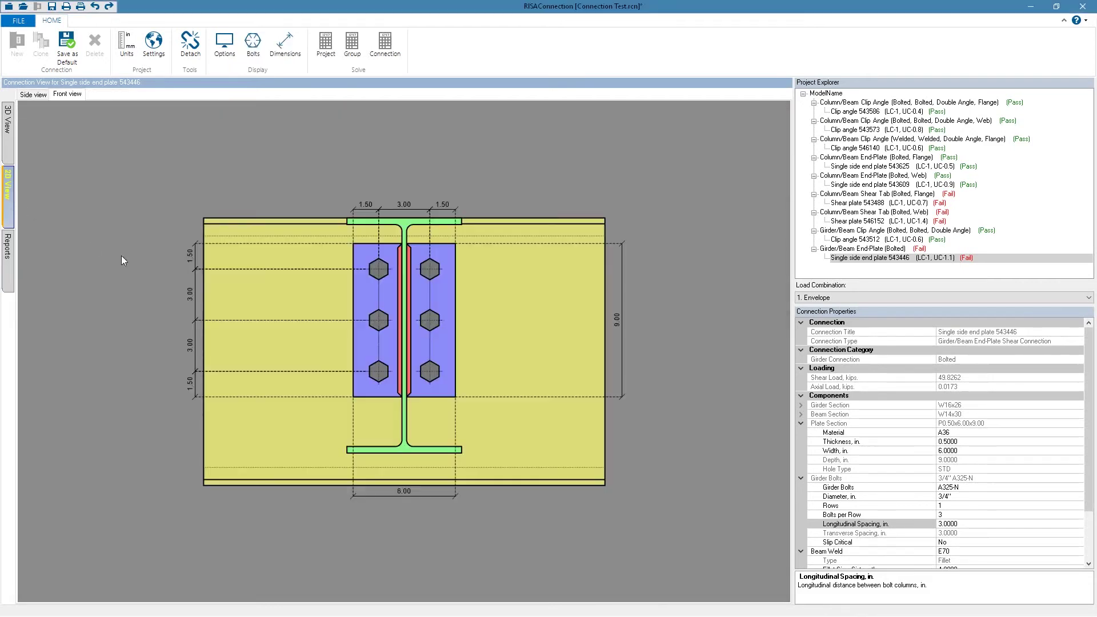
{"action": "left_click", "coordinate": [190, 347]}
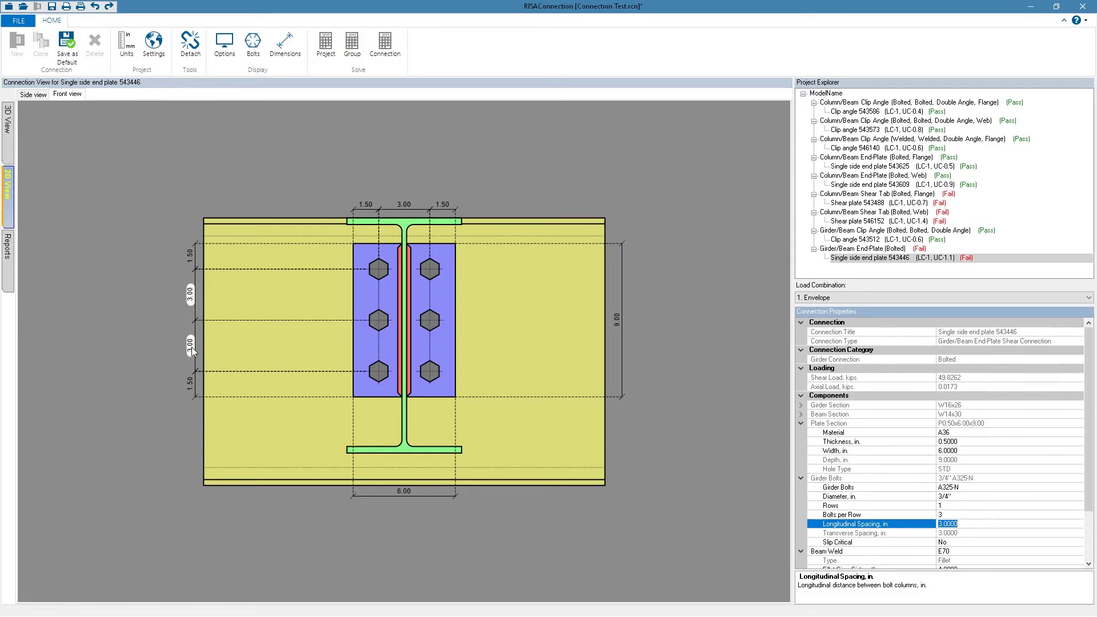
{"action": "left_click", "coordinate": [190, 348]}
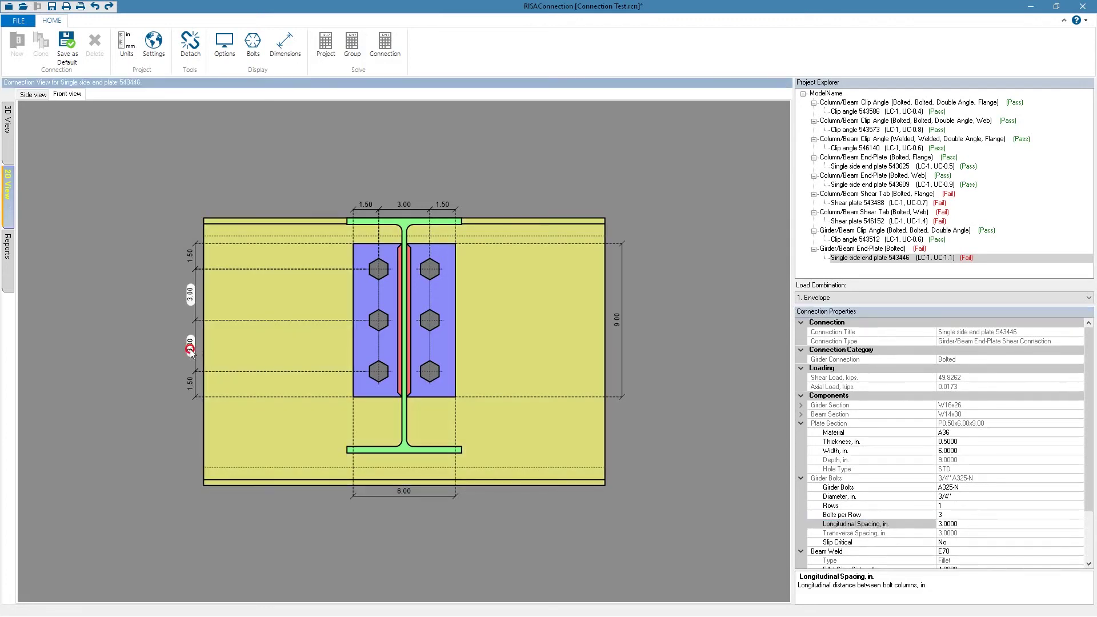
{"action": "type", "text": "4"}
{"action": "key", "text": "Return"}
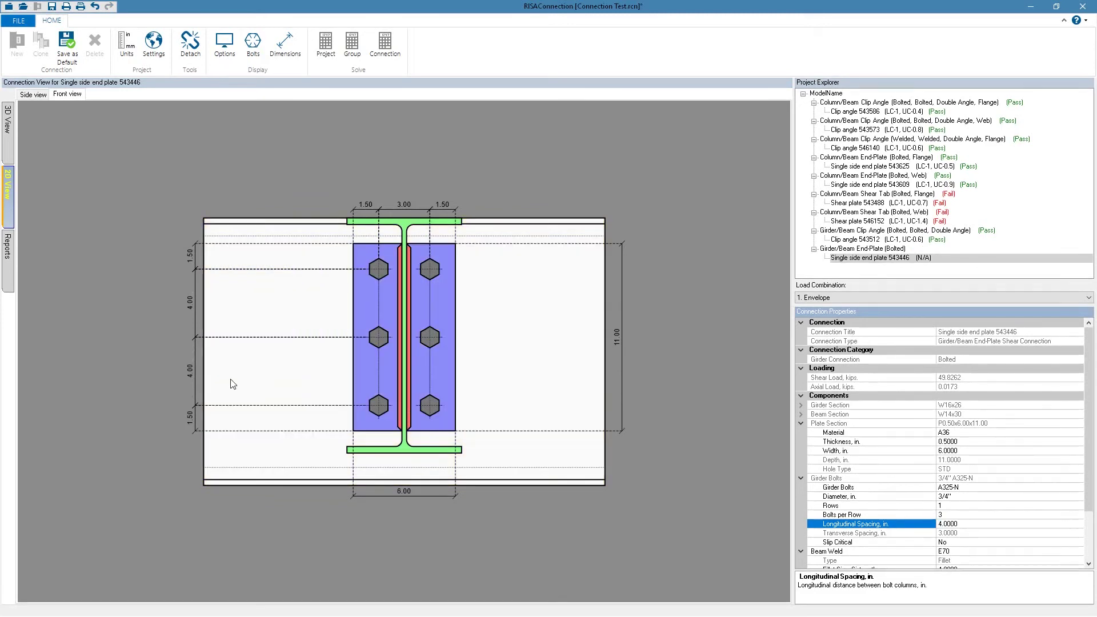
{"action": "left_click", "coordinate": [338, 350]}
Step: Re-solve the connection and confirm in the report it passes at unity check 0.90
{"action": "left_click", "coordinate": [382, 35]}
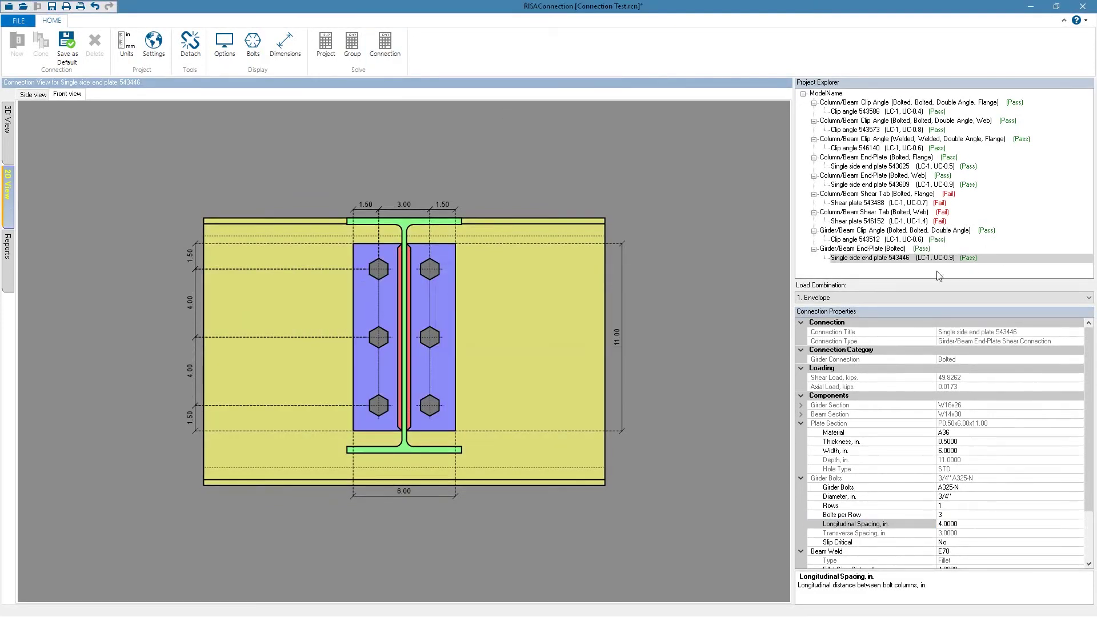
{"action": "left_click", "coordinate": [8, 247]}
{"action": "scroll", "coordinate": [177, 313], "scroll_direction": "down", "scroll_amount": 2}
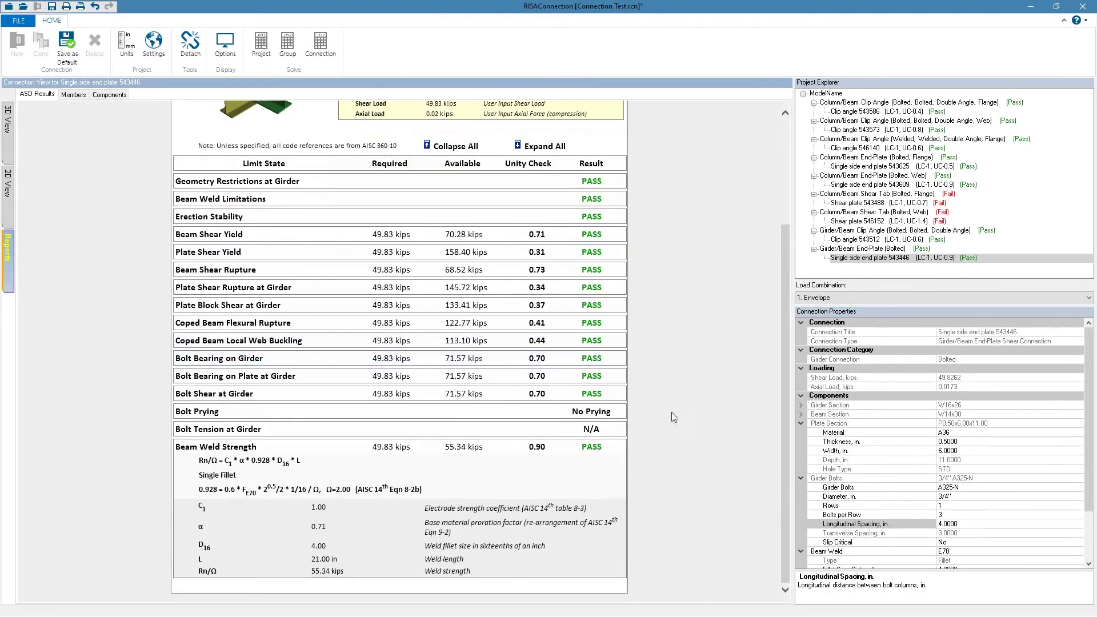
{"action": "scroll", "coordinate": [497, 453], "scroll_direction": "up", "scroll_amount": 2}
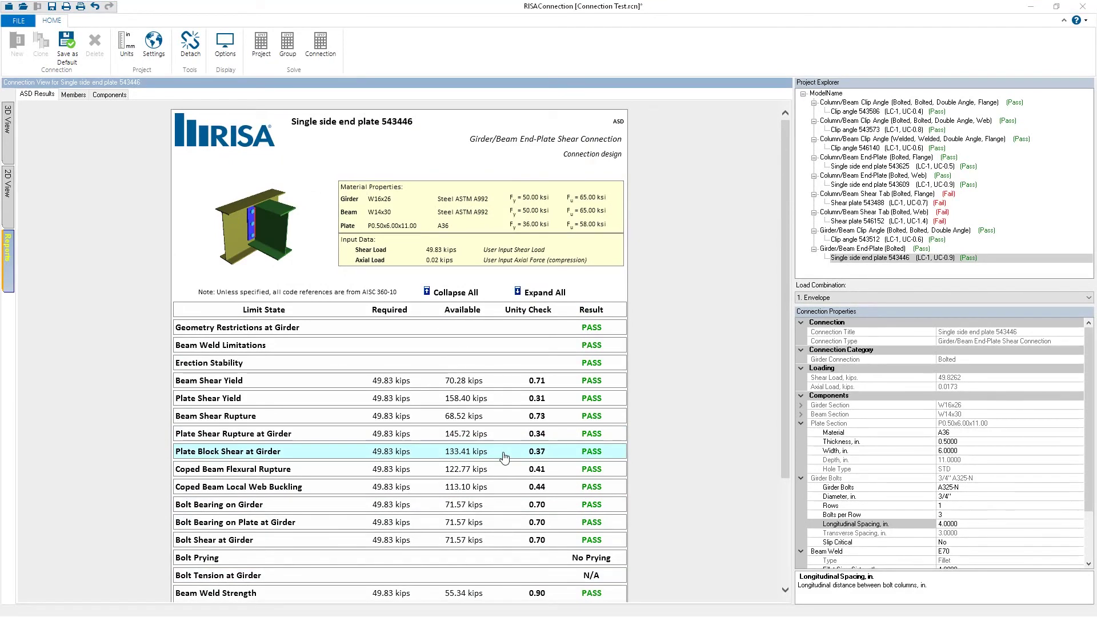
Step: Return to the ModelName overview and save the RISAConnection project
{"action": "left_click", "coordinate": [824, 93]}
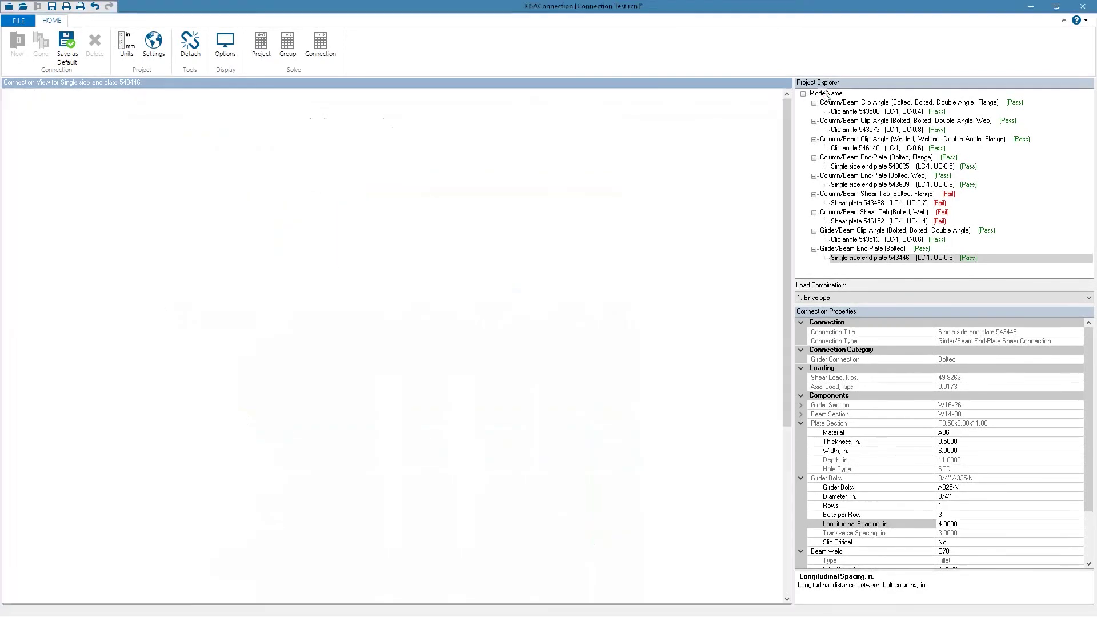
{"action": "left_click", "coordinate": [52, 8]}
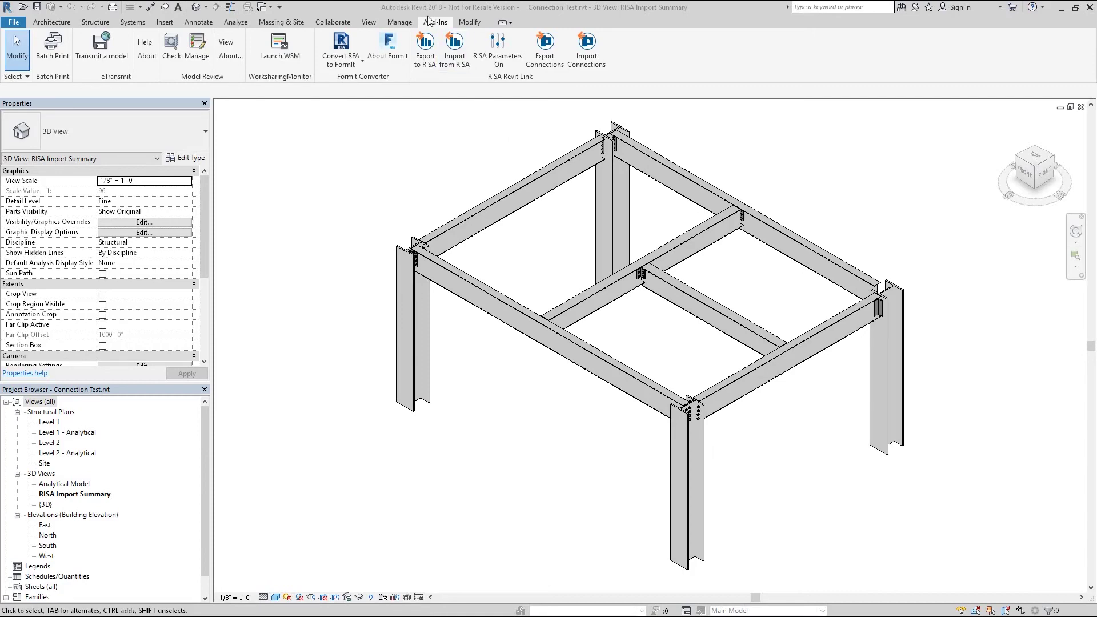
Step: Import the connections from C:\RISA\Model Files\Connection Test.rcn back into Revit
{"action": "left_click", "coordinate": [587, 58]}
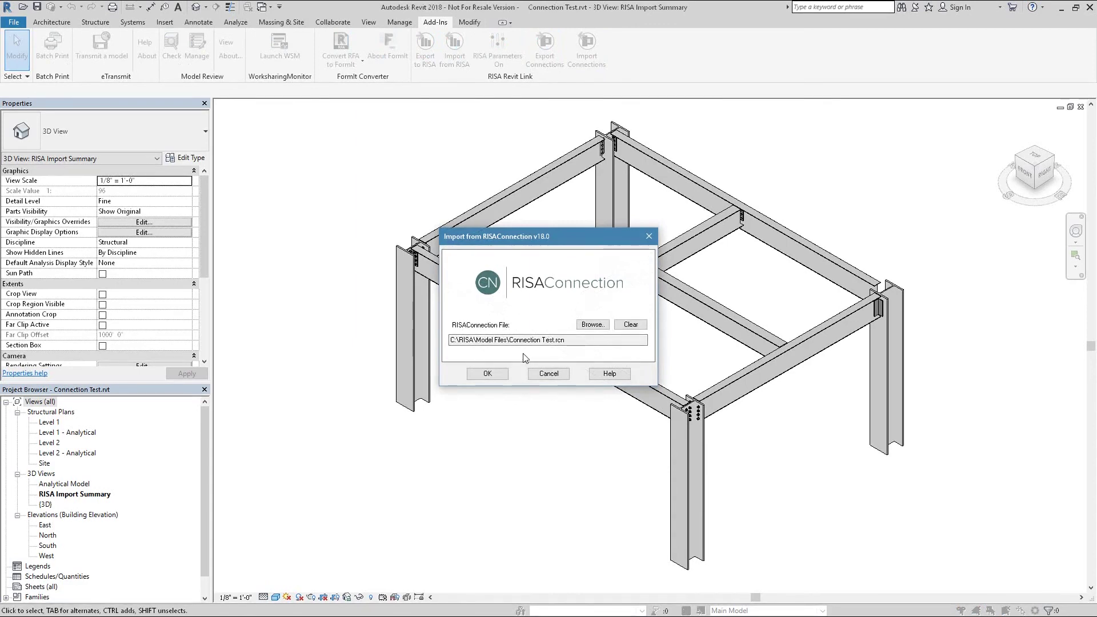
{"action": "left_click", "coordinate": [487, 375]}
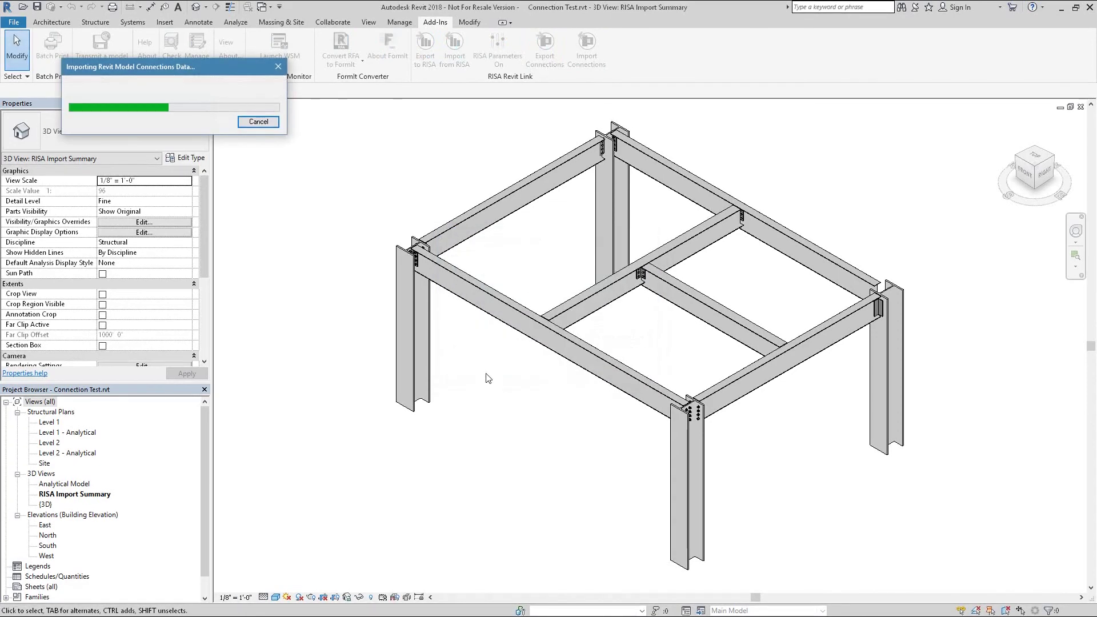